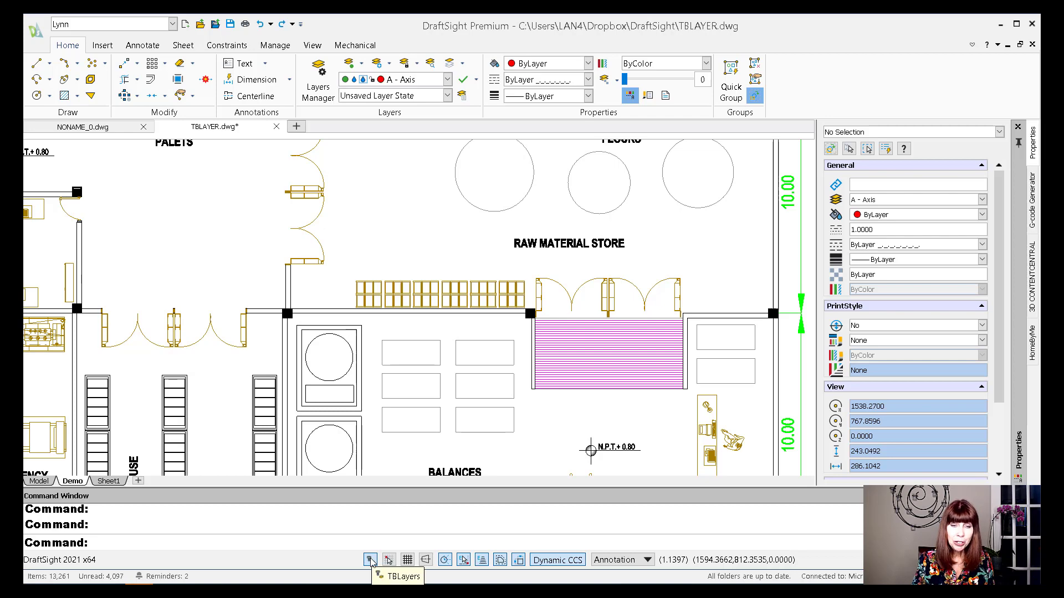
- Open the TBLayers settings, widen the layer name column, and assign the Dimension entity type to layer A - Dimension
right_click(370, 561)
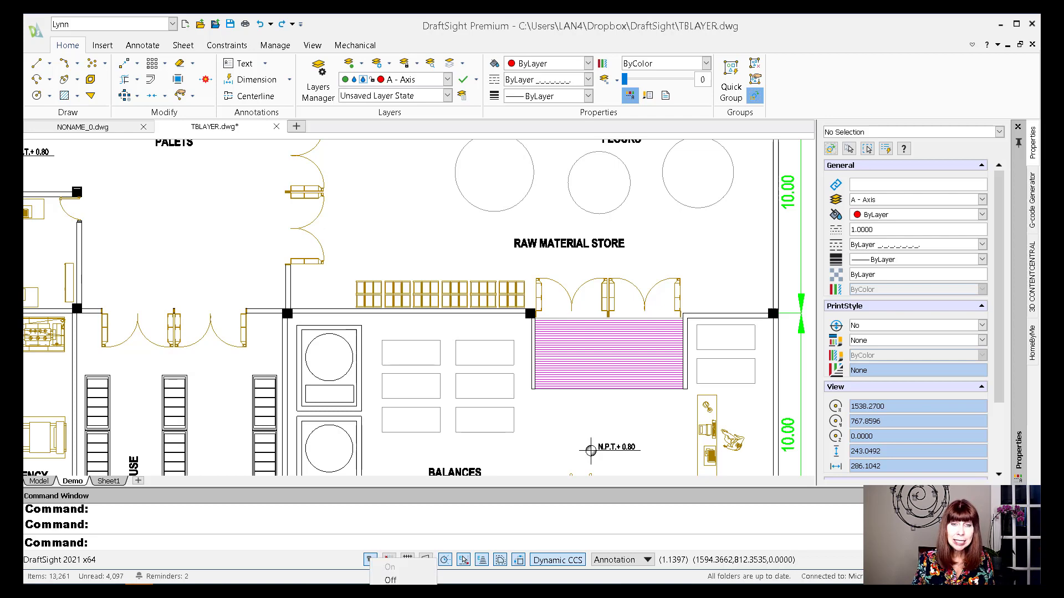
click(398, 593)
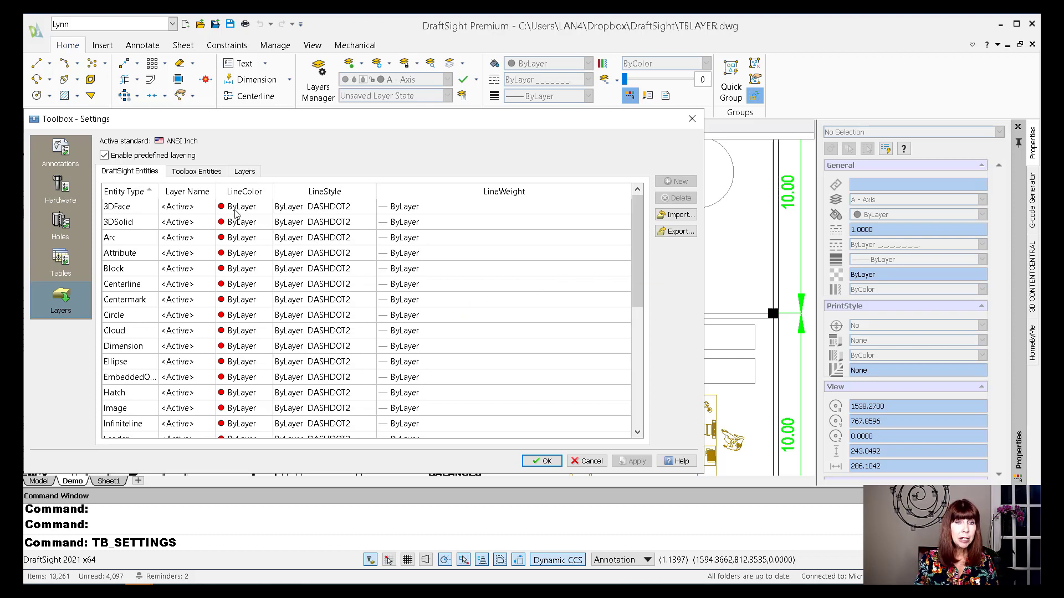
drag(217, 191, 324, 192)
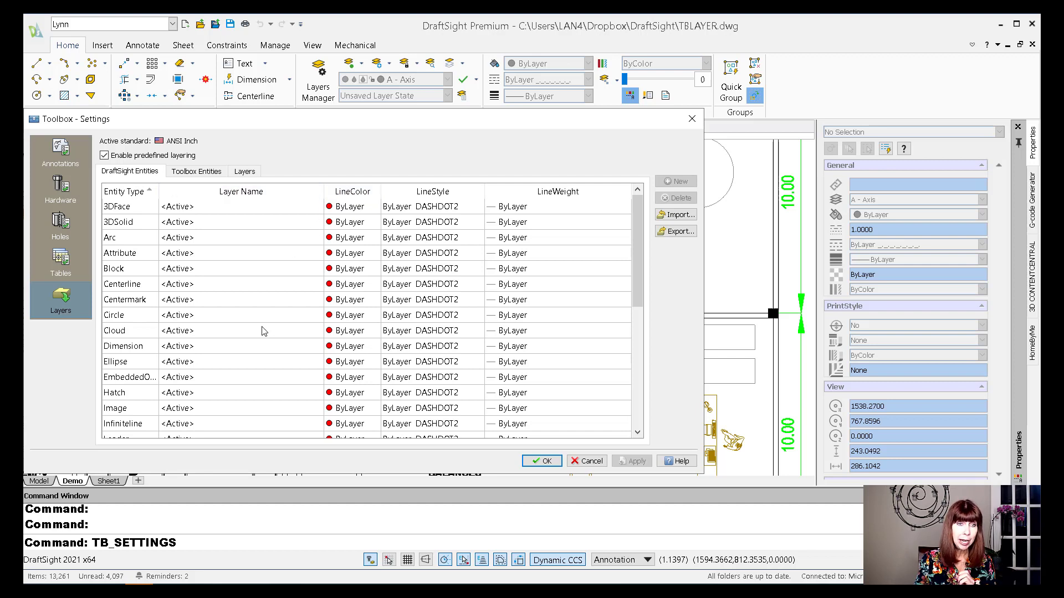
click(266, 348)
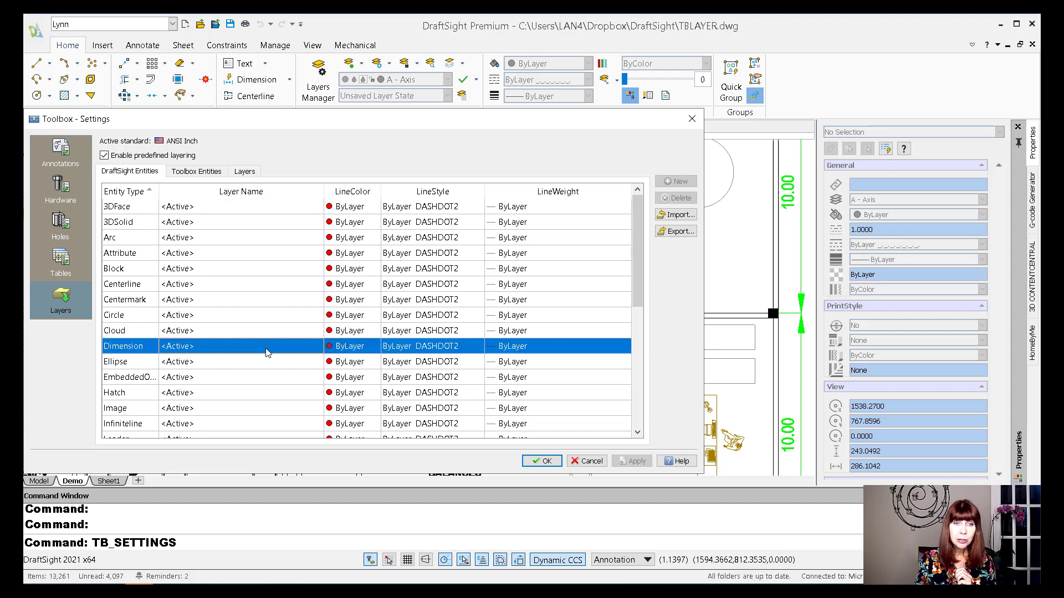
click(319, 349)
click(319, 347)
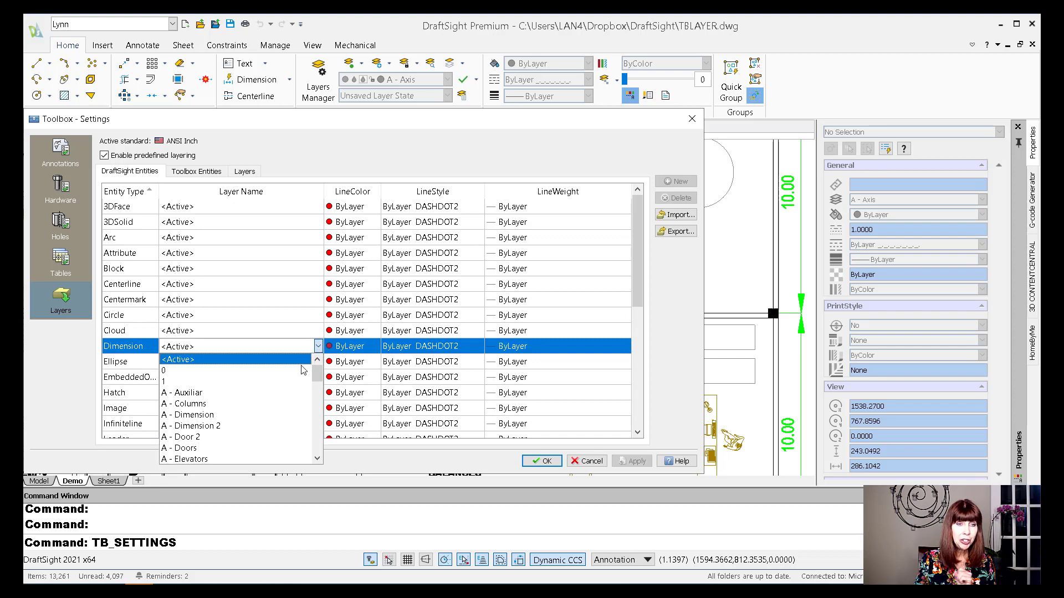
click(277, 415)
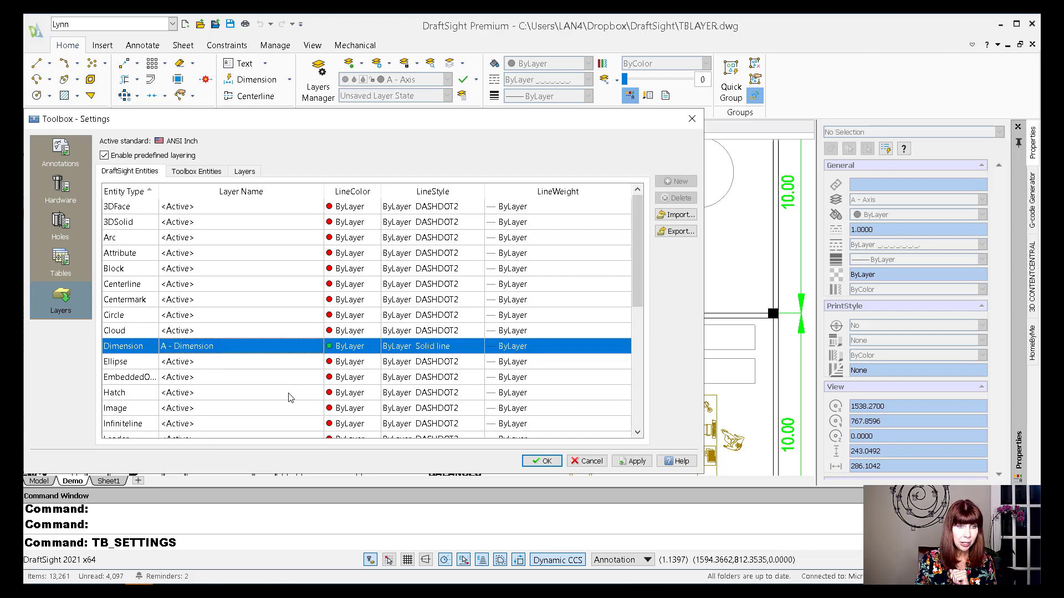
- Assign the Hatch entity type to layer B - Hatch
click(291, 395)
click(288, 398)
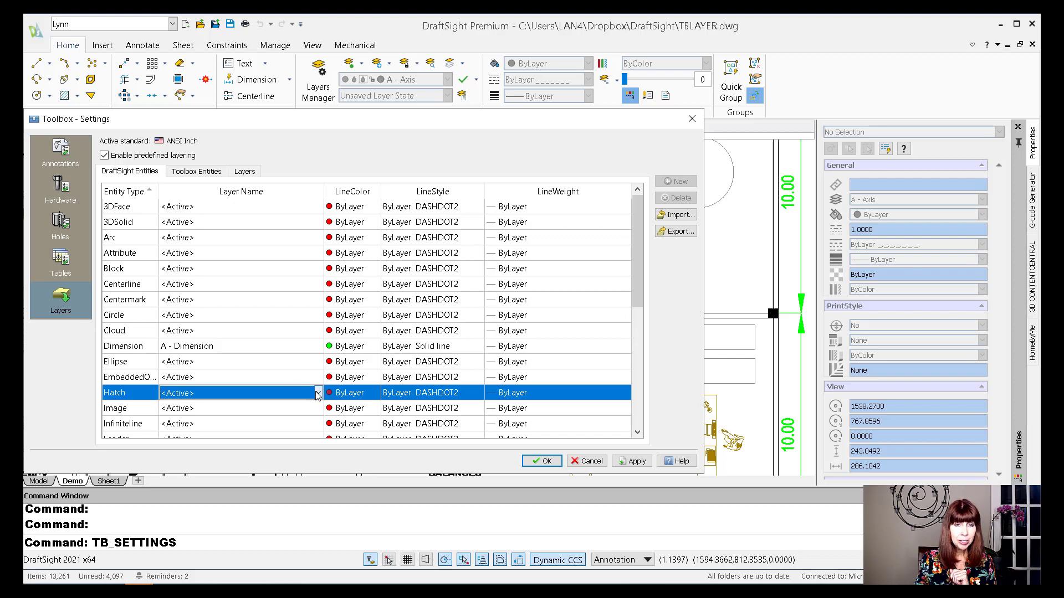
click(318, 393)
drag(318, 421, 318, 458)
click(267, 472)
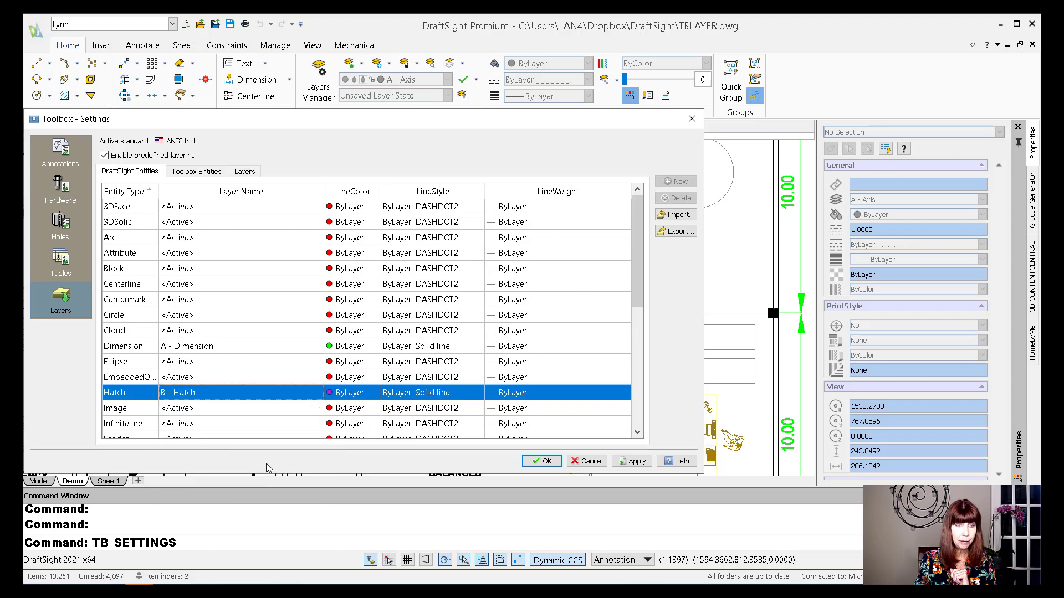
- Assign the Note entity type to the Notes layer
drag(635, 260, 640, 362)
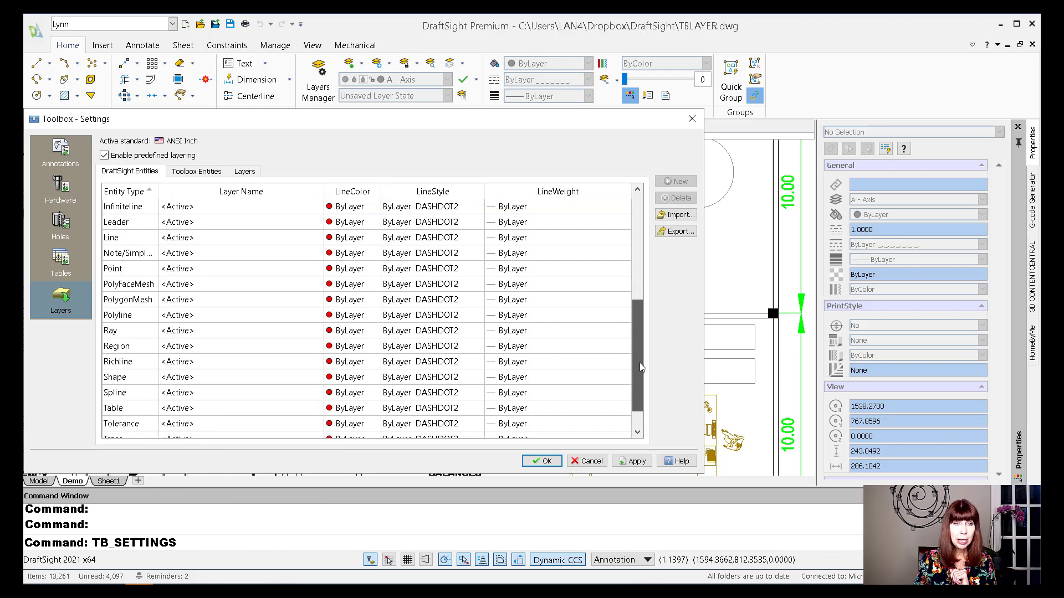
click(272, 254)
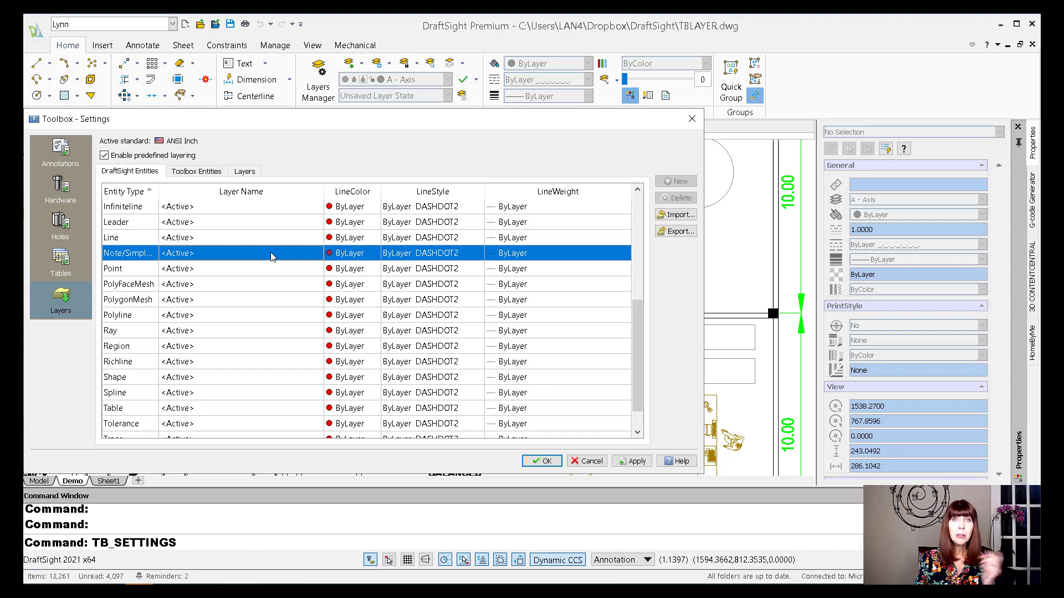
click(317, 257)
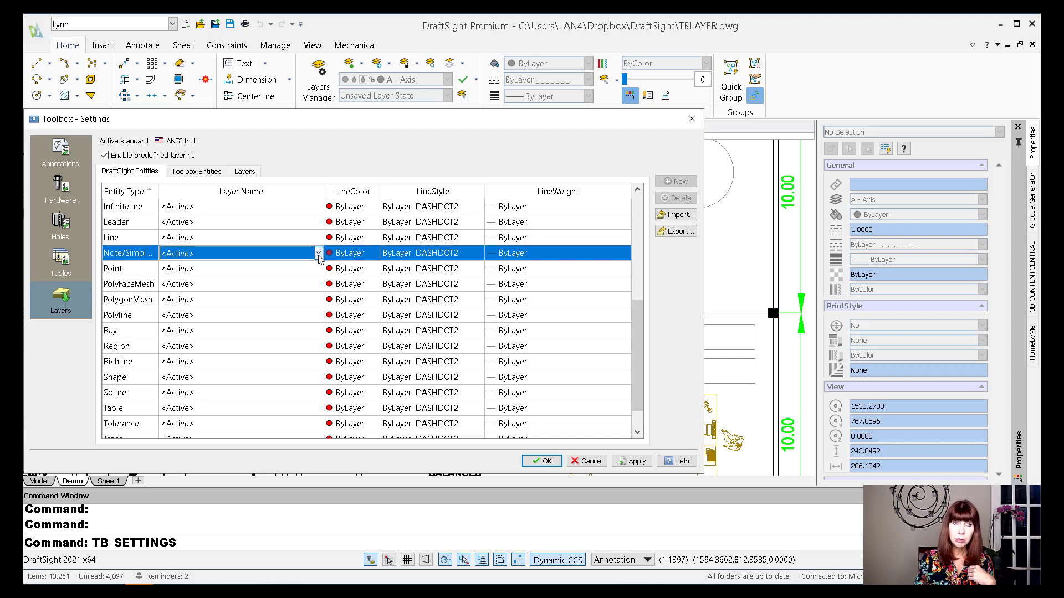
click(318, 254)
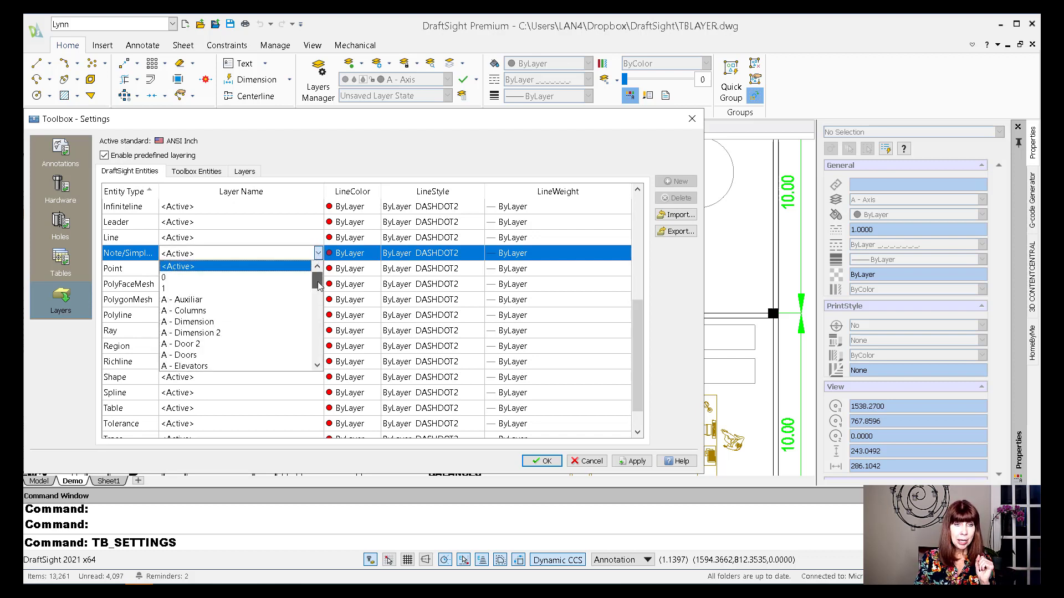
drag(318, 284, 314, 345)
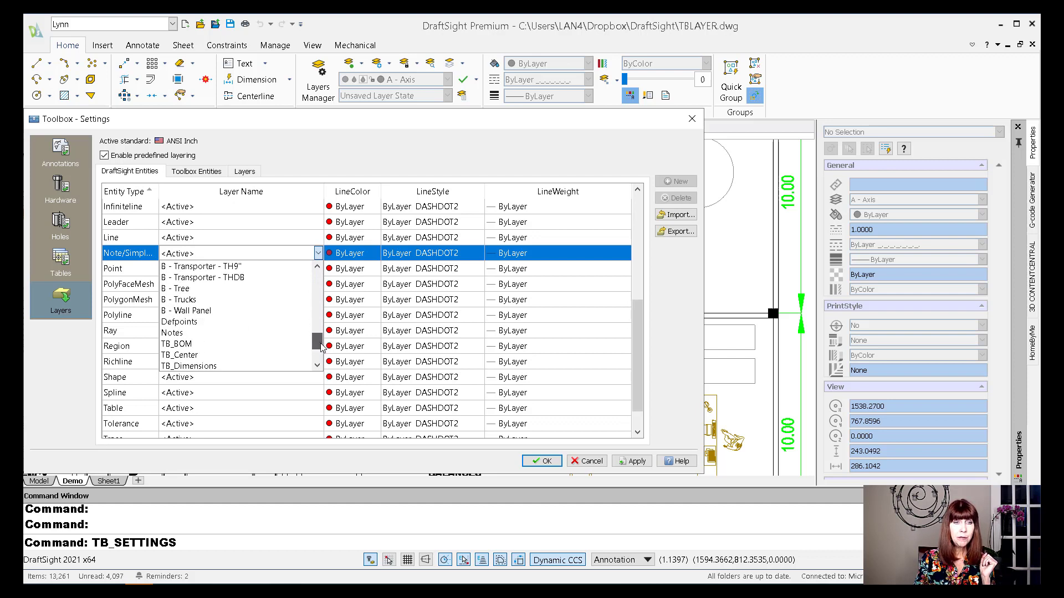
click(281, 330)
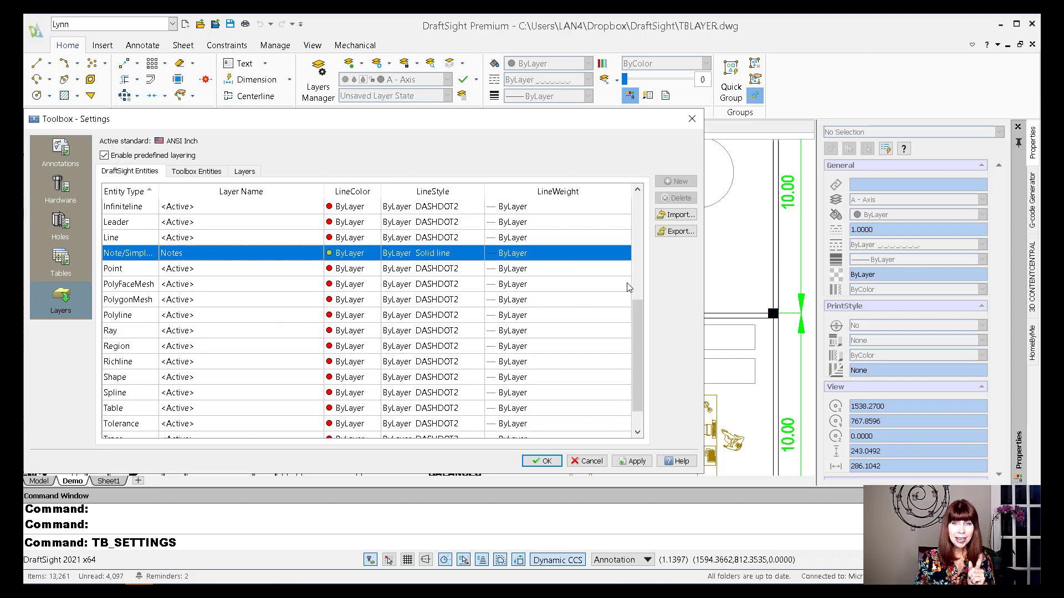
- Assign the Viewport entity type to layer X - Viewport No Print and accept the toolbox settings
drag(639, 326, 639, 351)
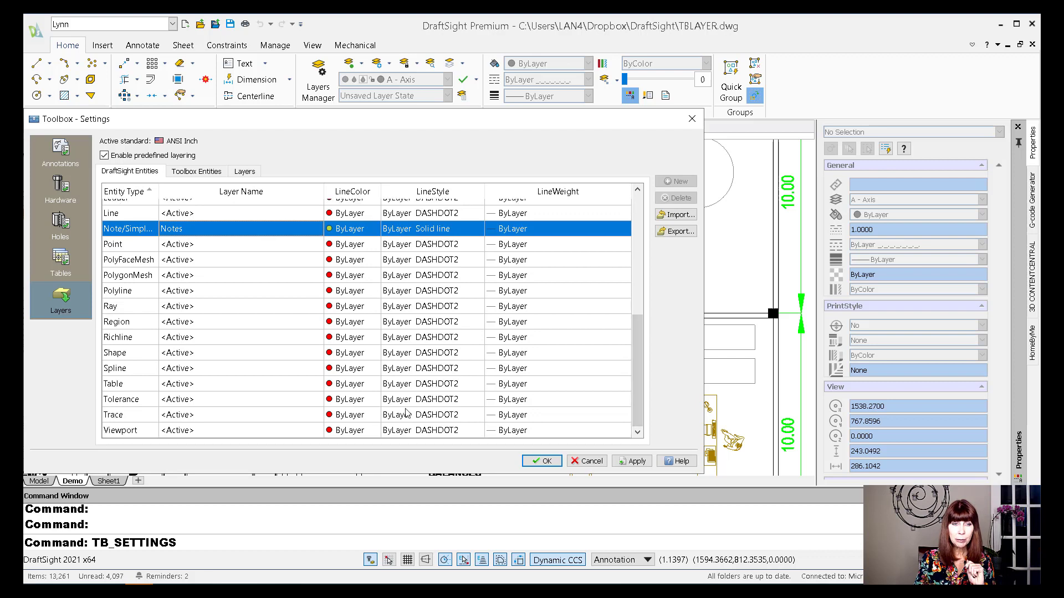
click(283, 430)
click(301, 430)
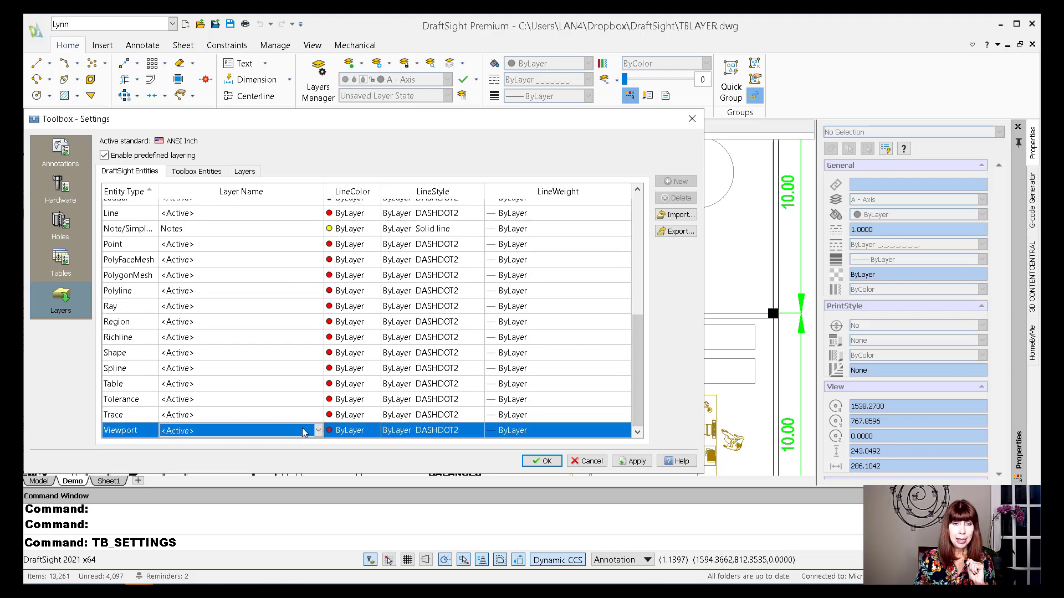
click(319, 432)
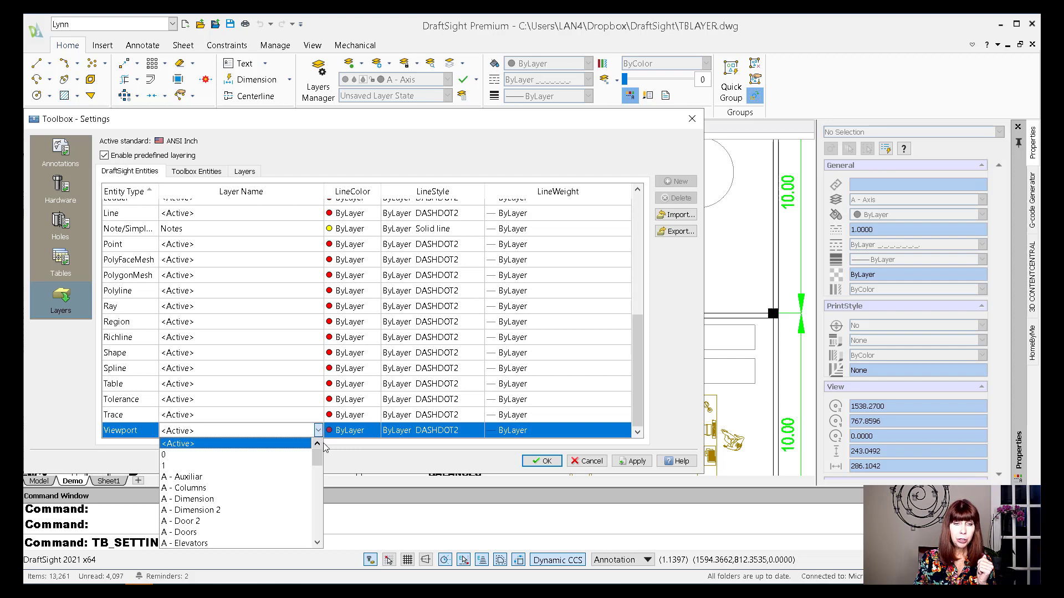
drag(320, 460, 323, 540)
click(257, 543)
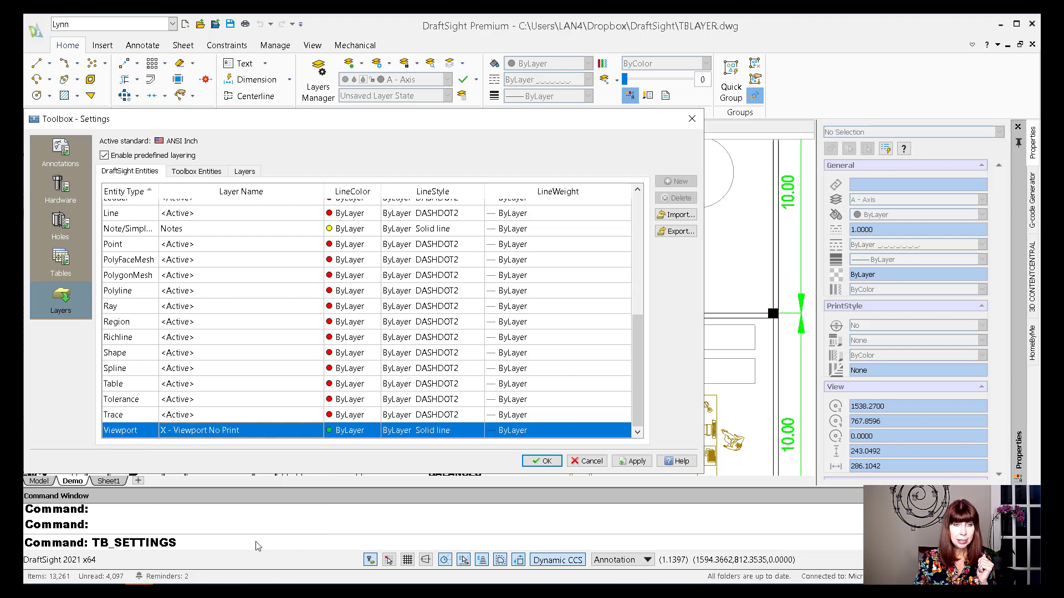
click(546, 463)
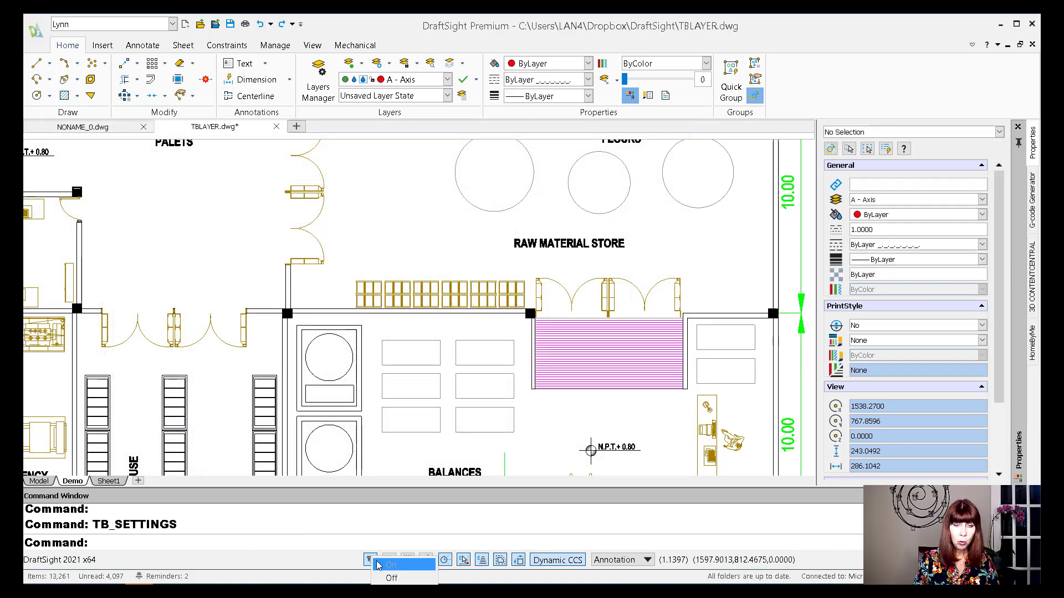
- Reopen the TBLayers settings to review the predefined layering, and close them without changes
right_click(371, 560)
click(397, 591)
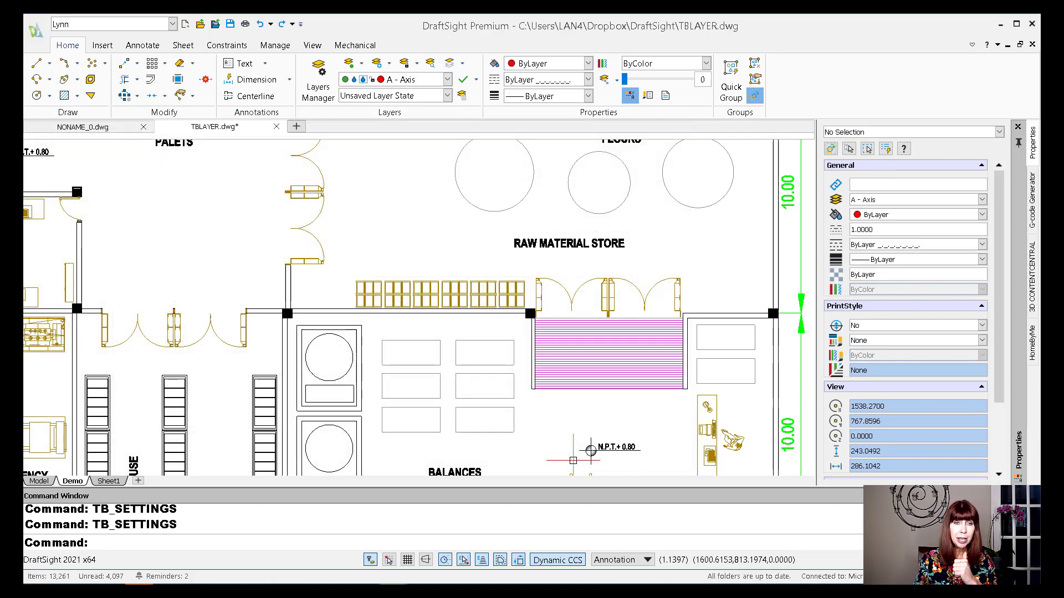
click(588, 461)
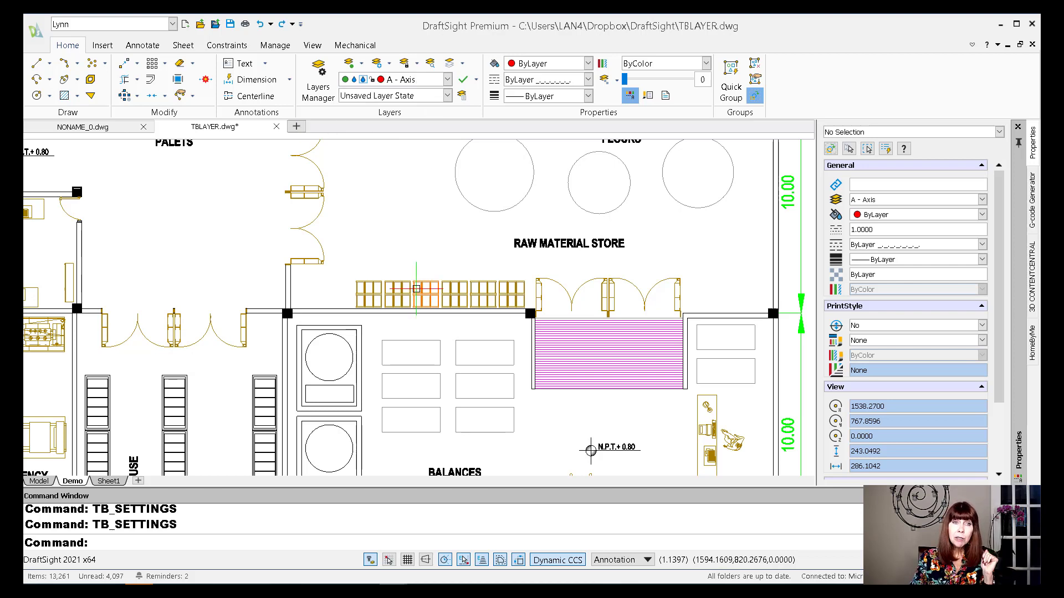
- Add a Smart dimension to the top edge of the upper-left small rectangle above BALANCES, placing it just above the rectangle
click(142, 47)
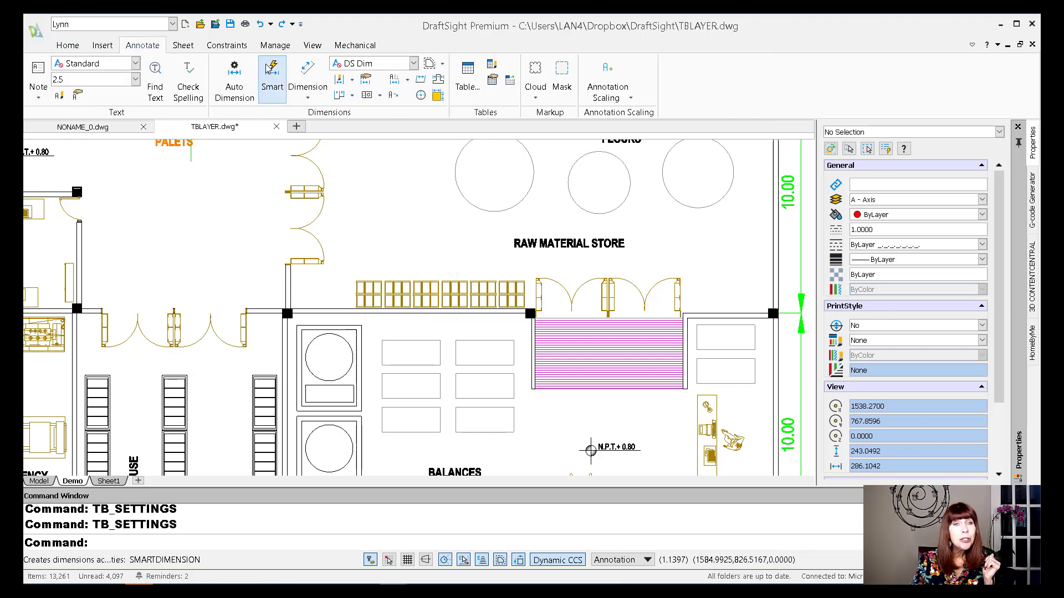
click(272, 81)
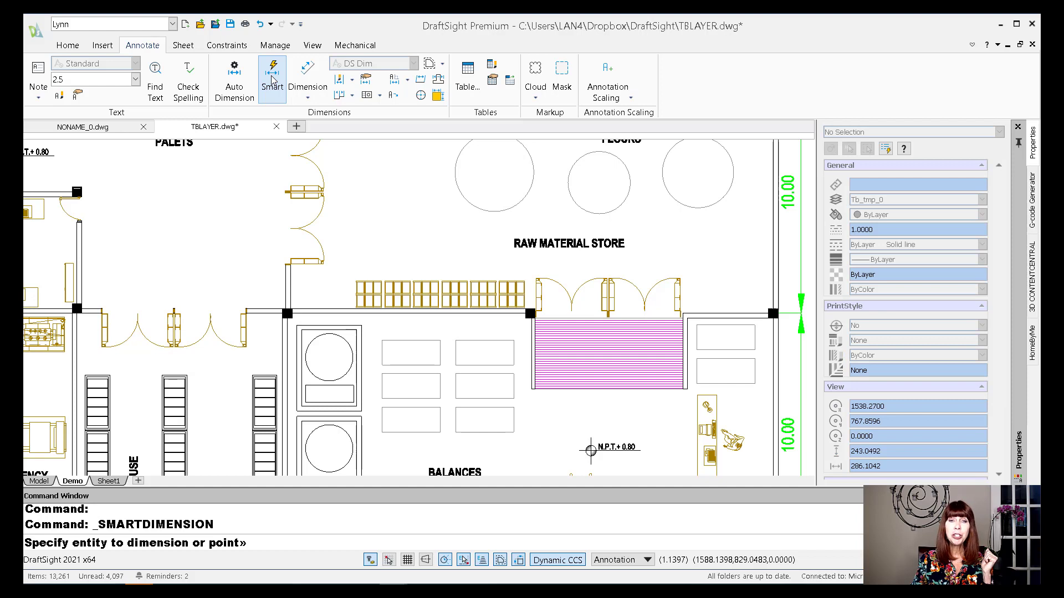
click(399, 340)
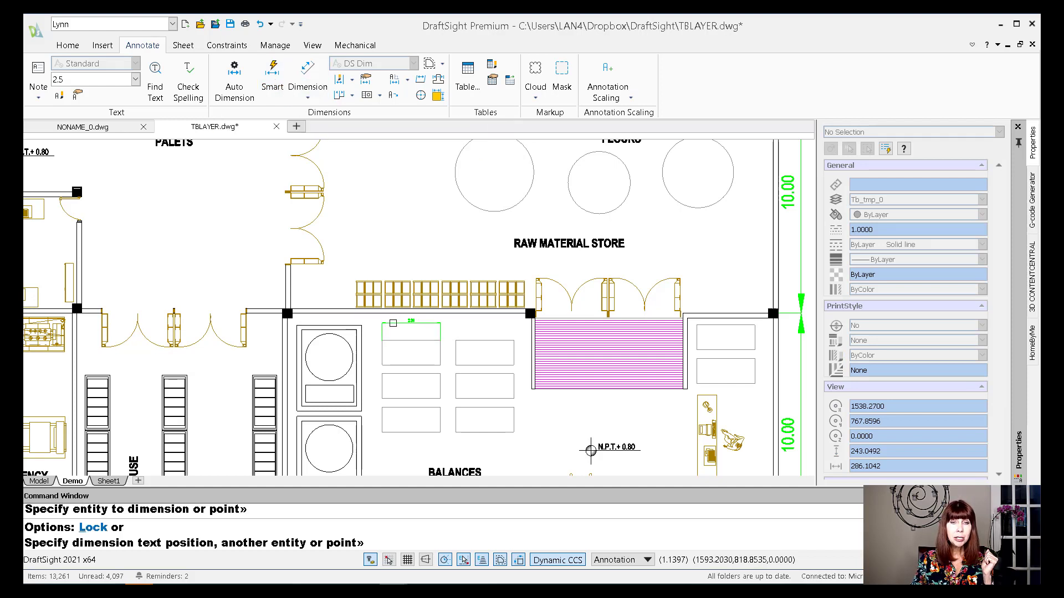
click(392, 323)
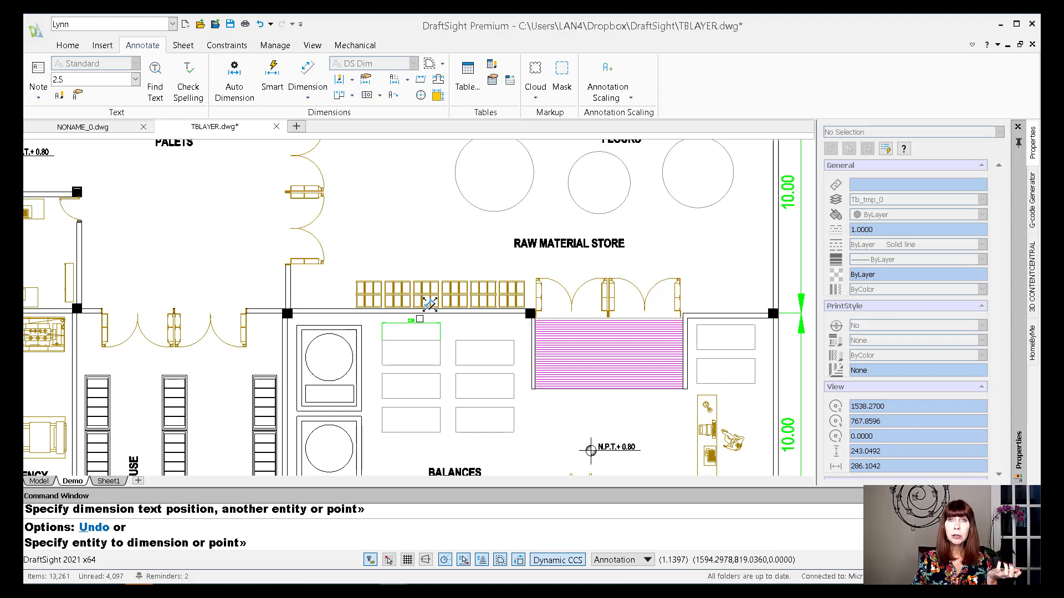
scroll(443, 320, up, 3)
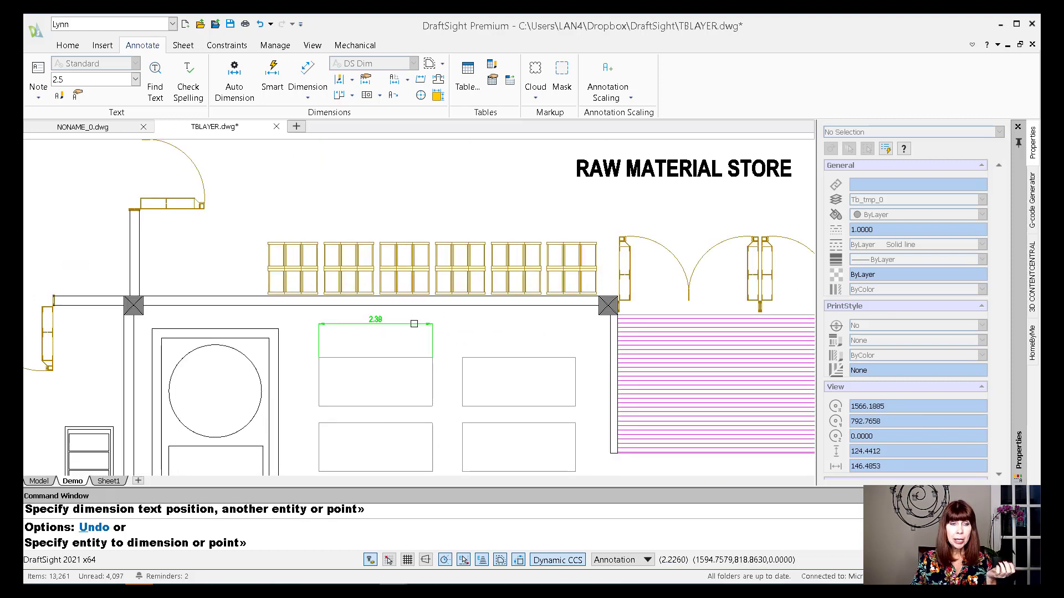
key(Escape)
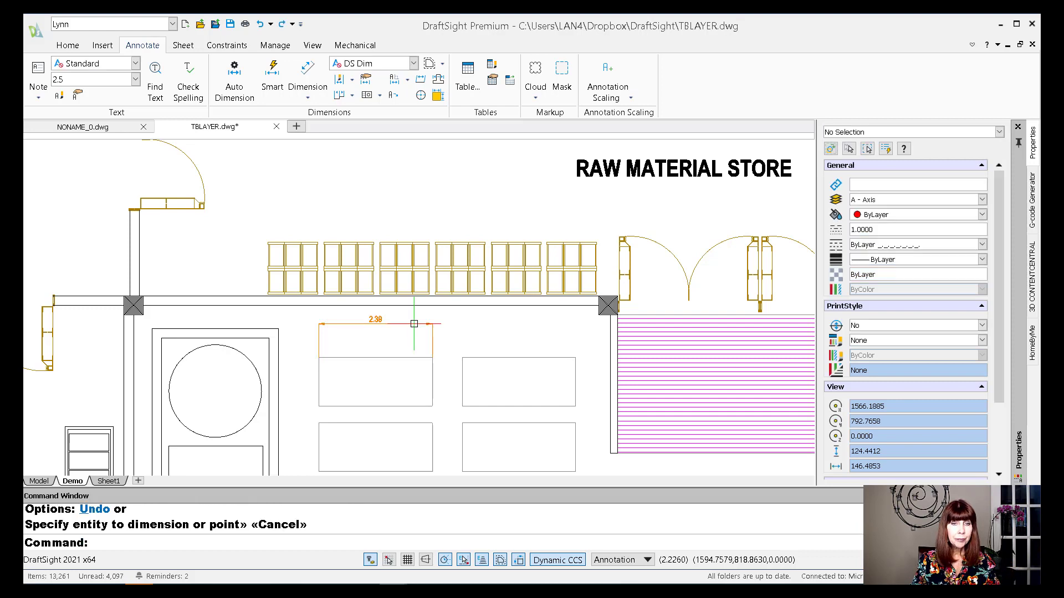
- Check the layer and line colour of the new dimension in its properties, and clear the selection
click(413, 324)
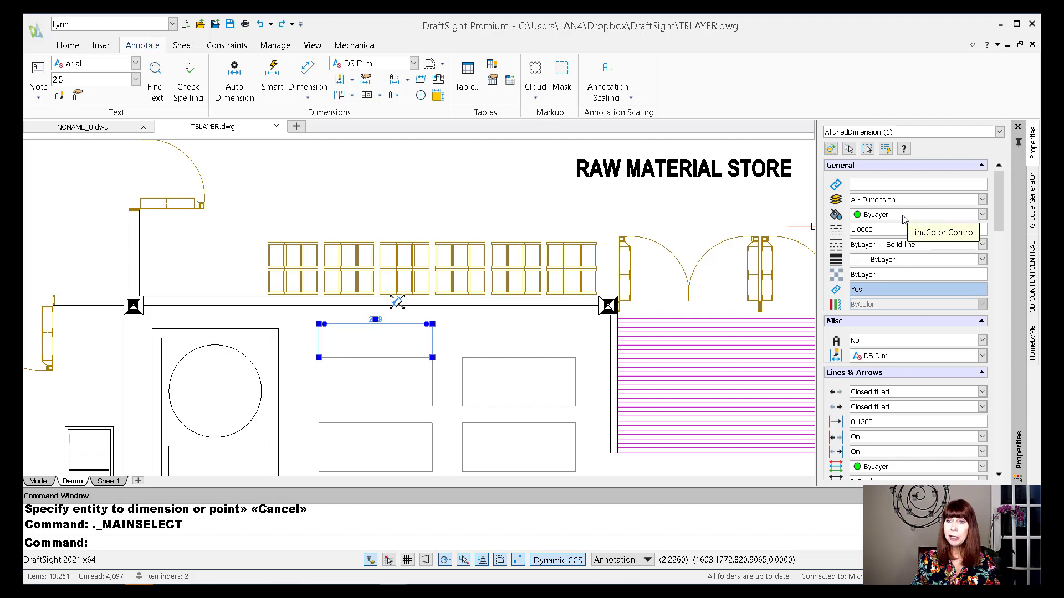
key(Escape)
key(Escape)
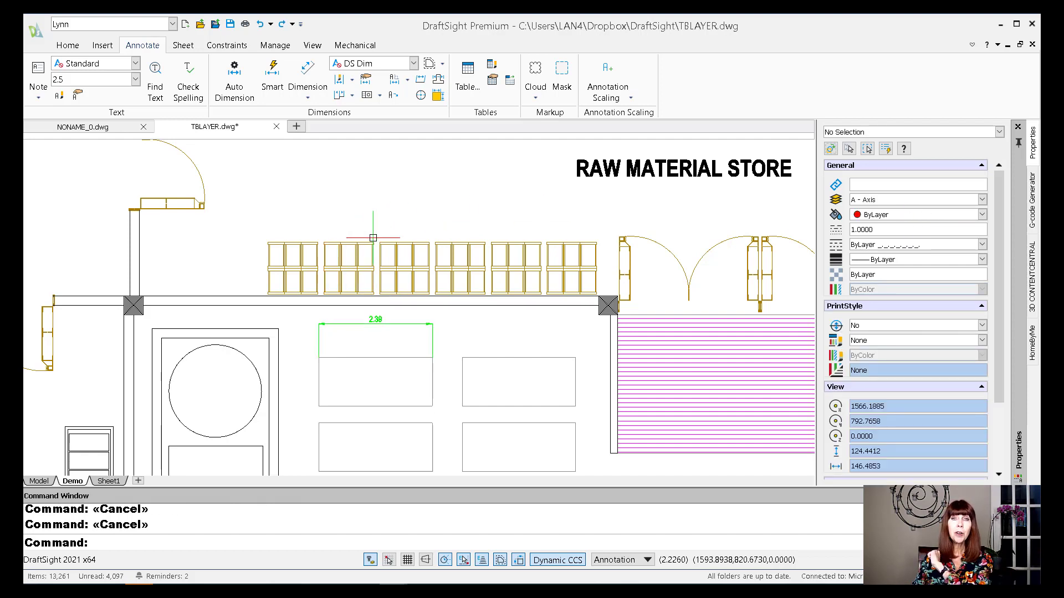
- Hatch the three circles around the FLOURS label with the predefined ANSI31 pattern at scale 0.1
mouse_move(433, 227)
middle_down()
mouse_move(406, 368)
mouse_move(297, 392)
mouse_move(146, 382)
middle_up()
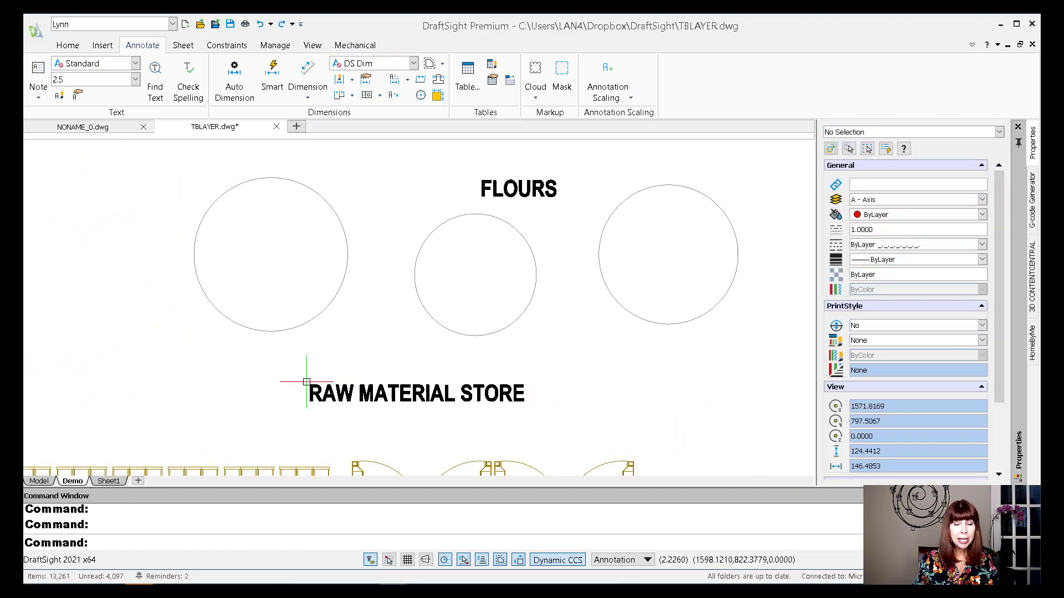
text(hatch)
key(Return)
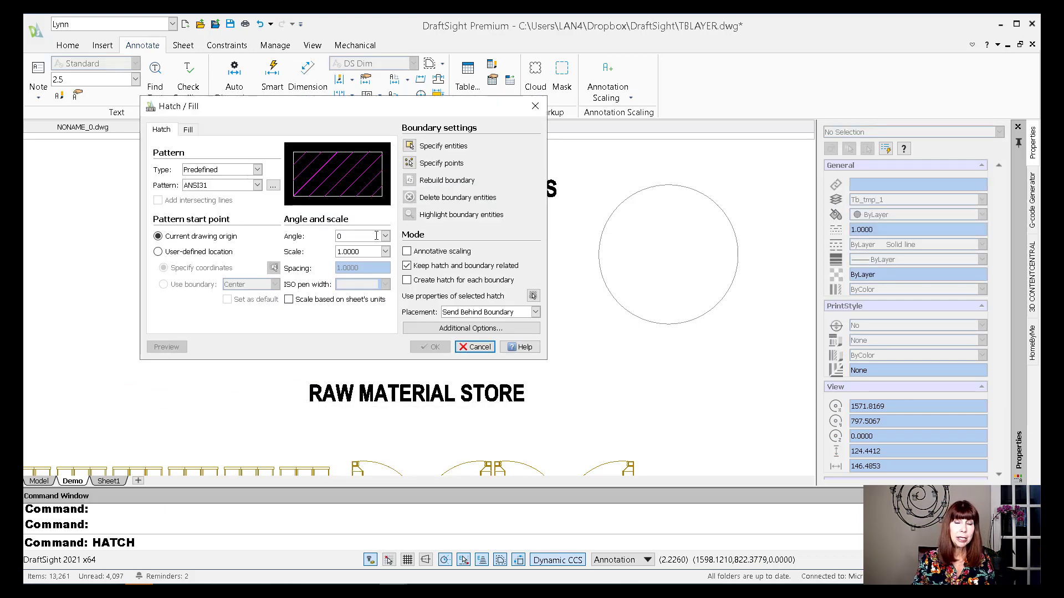
click(385, 253)
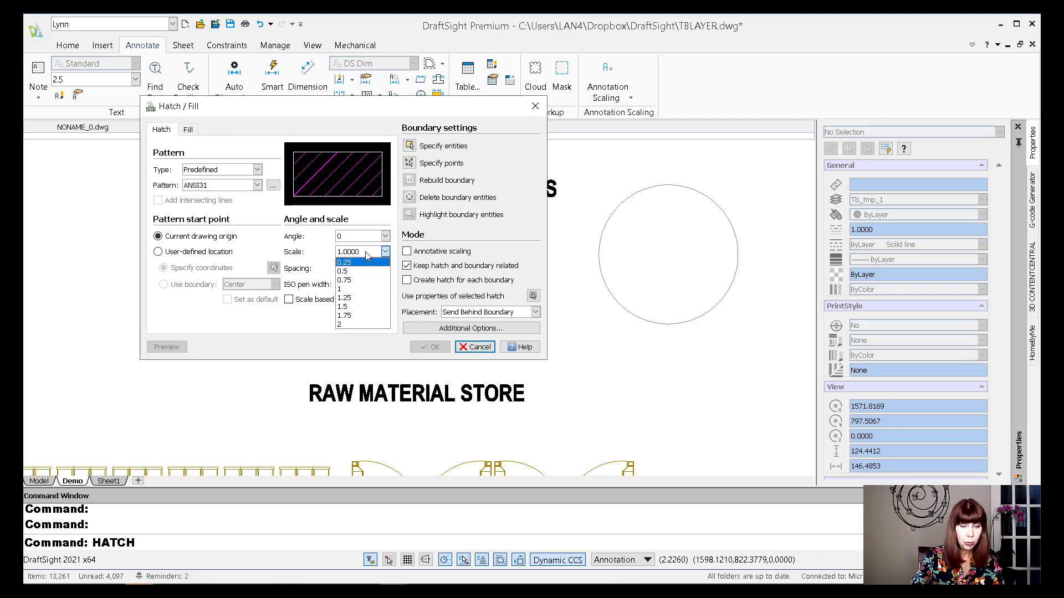
click(382, 252)
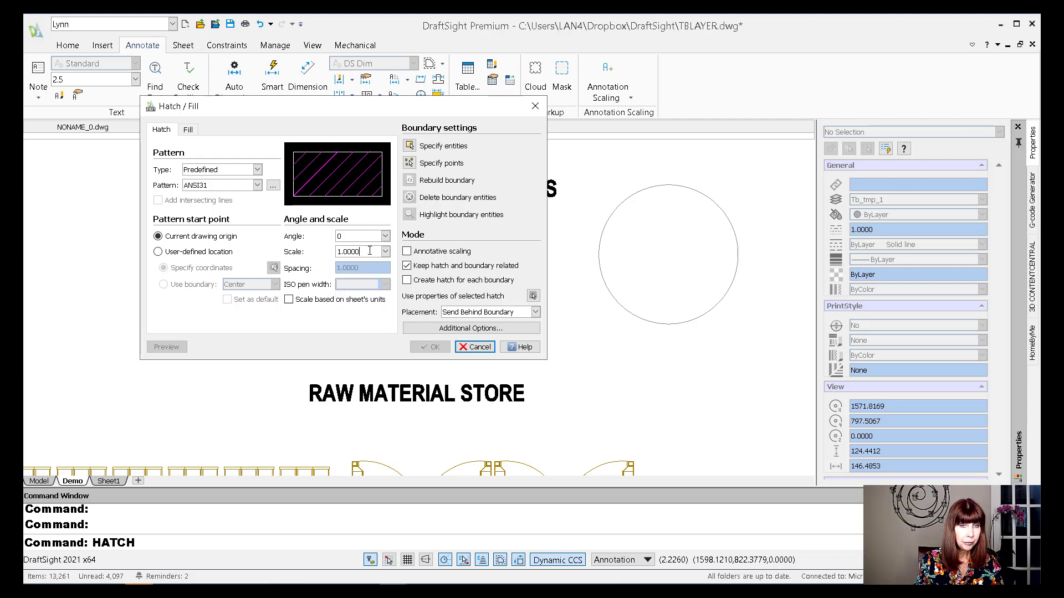
text(1)
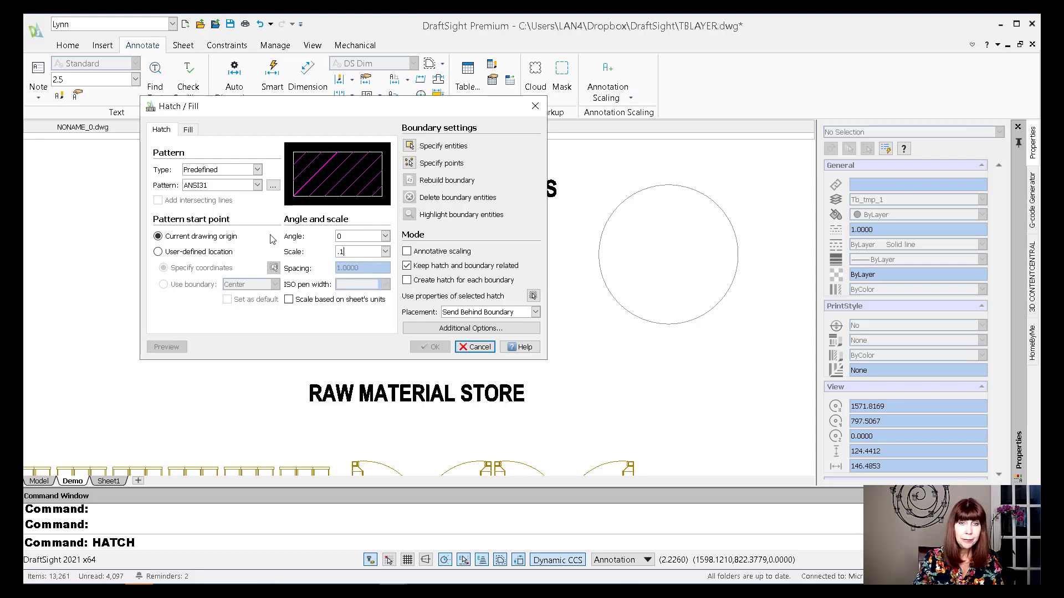
click(411, 164)
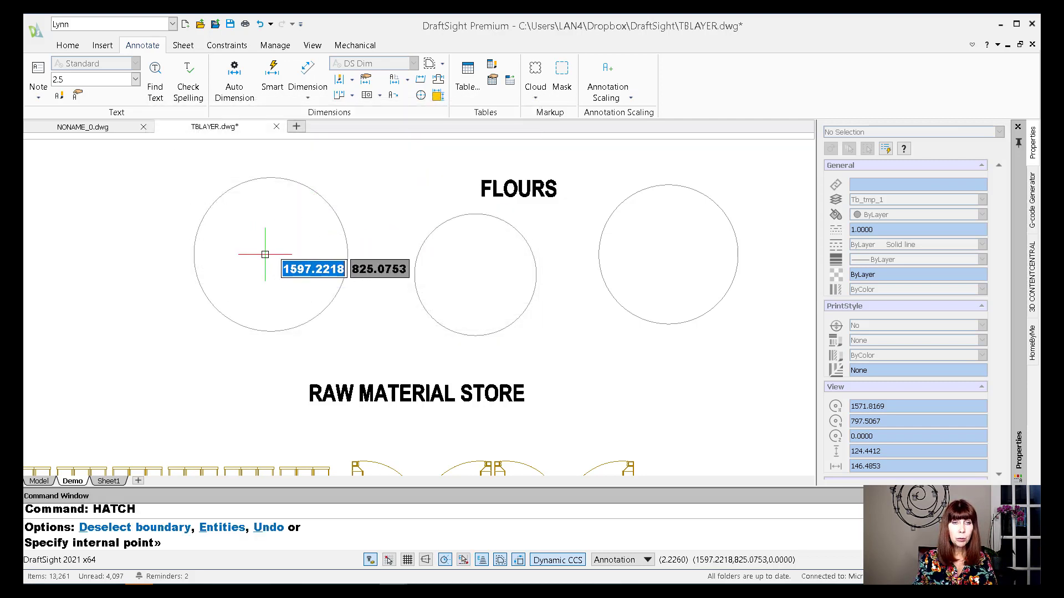
click(265, 255)
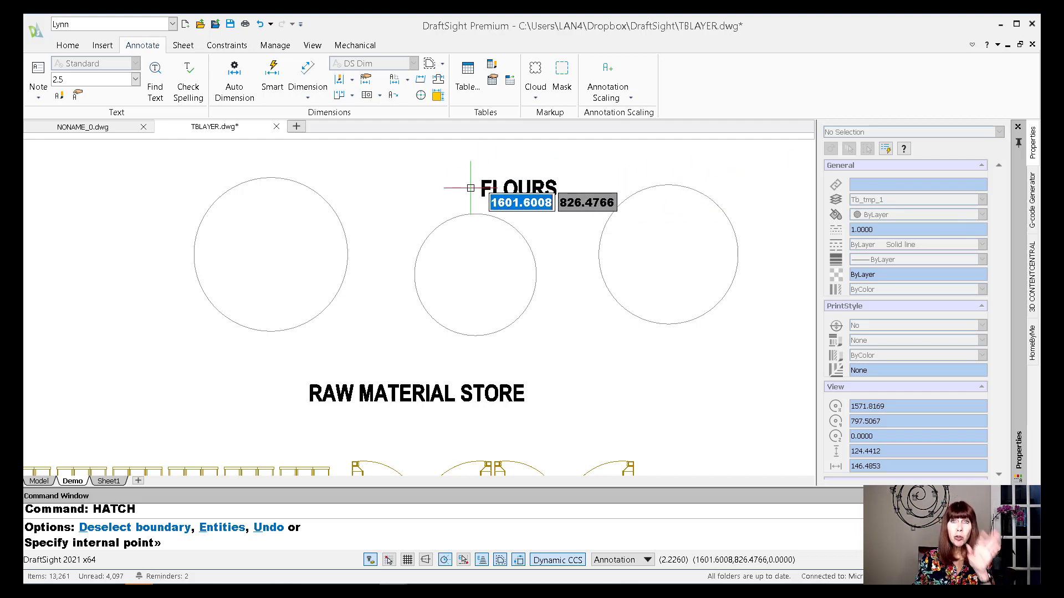
click(265, 256)
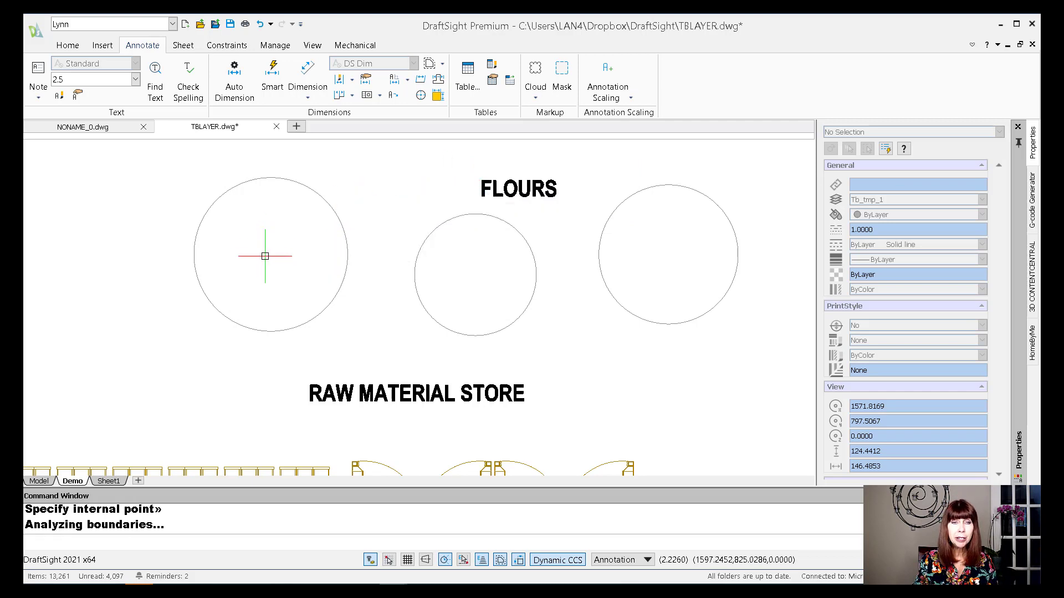
click(486, 269)
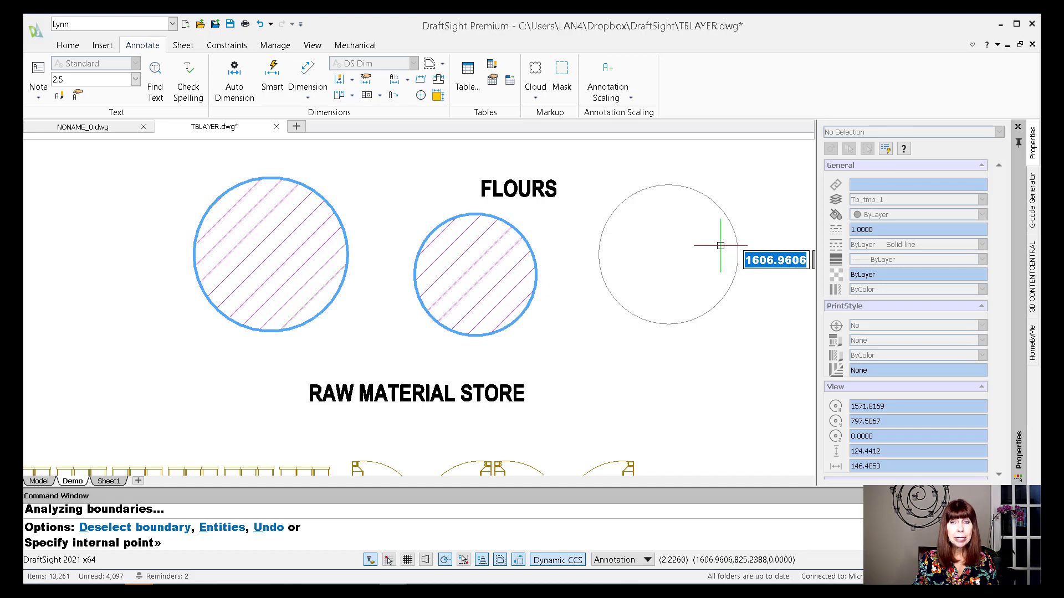
click(683, 257)
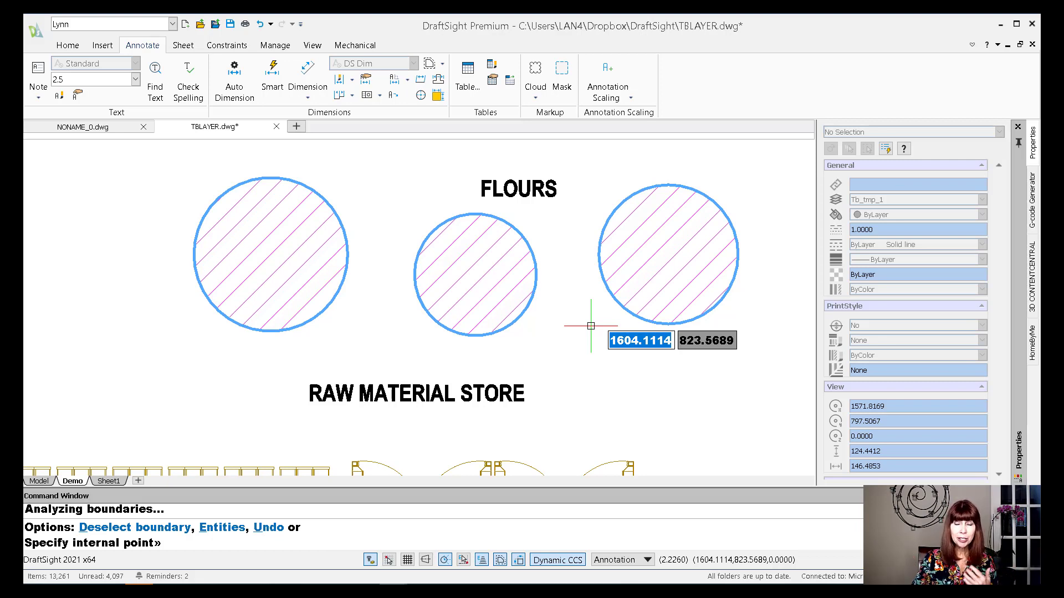
key(Return)
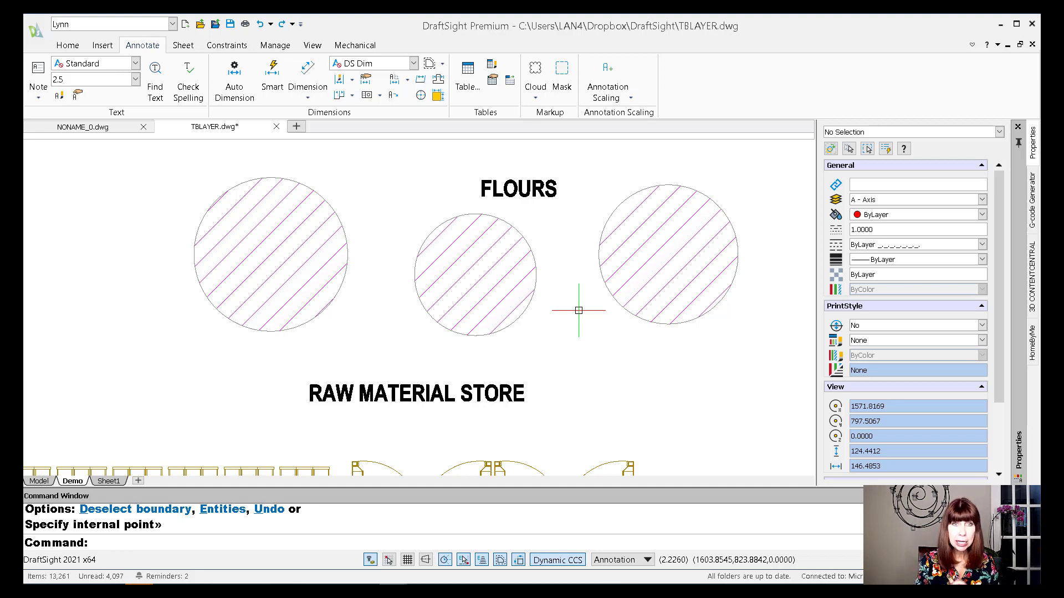
- Add a note reading TBLAYER with 0.5 text height below the PALETS label, and check its layer in the properties
scroll(598, 260, down, 2)
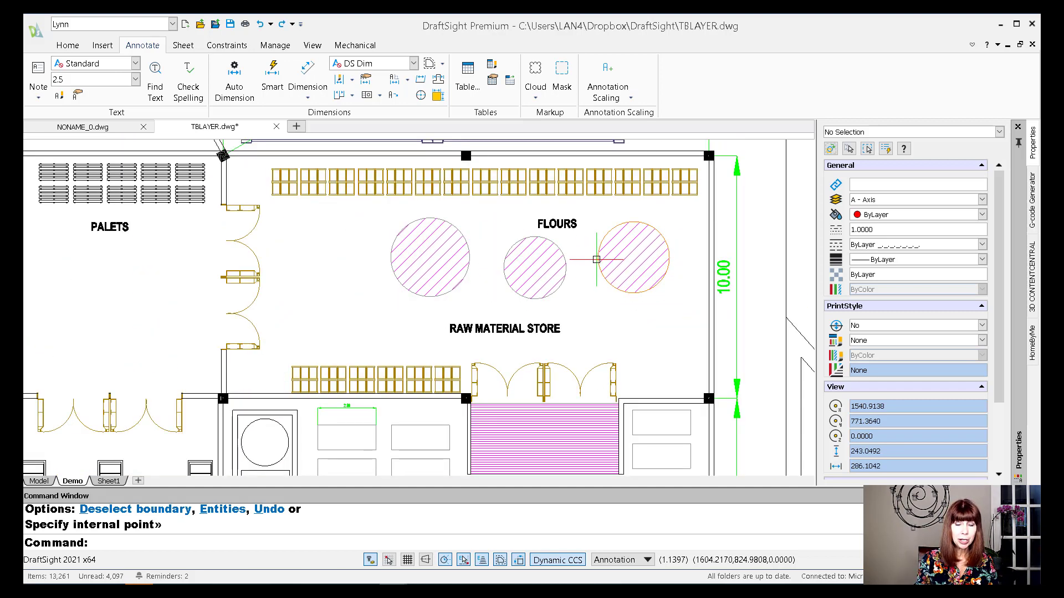
key(Return)
text(note)
key(Return)
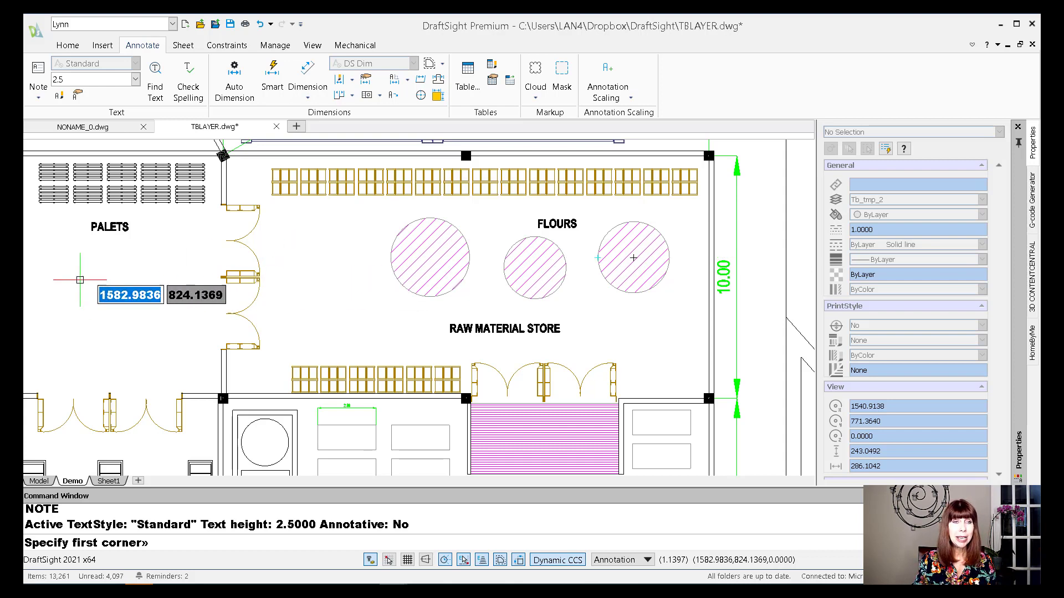
click(67, 266)
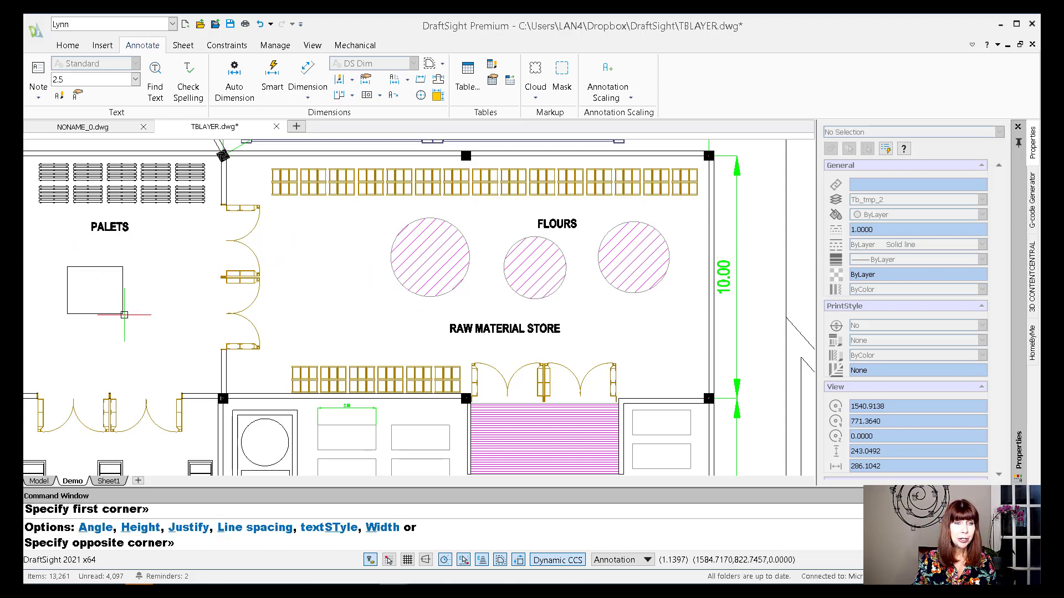
click(197, 336)
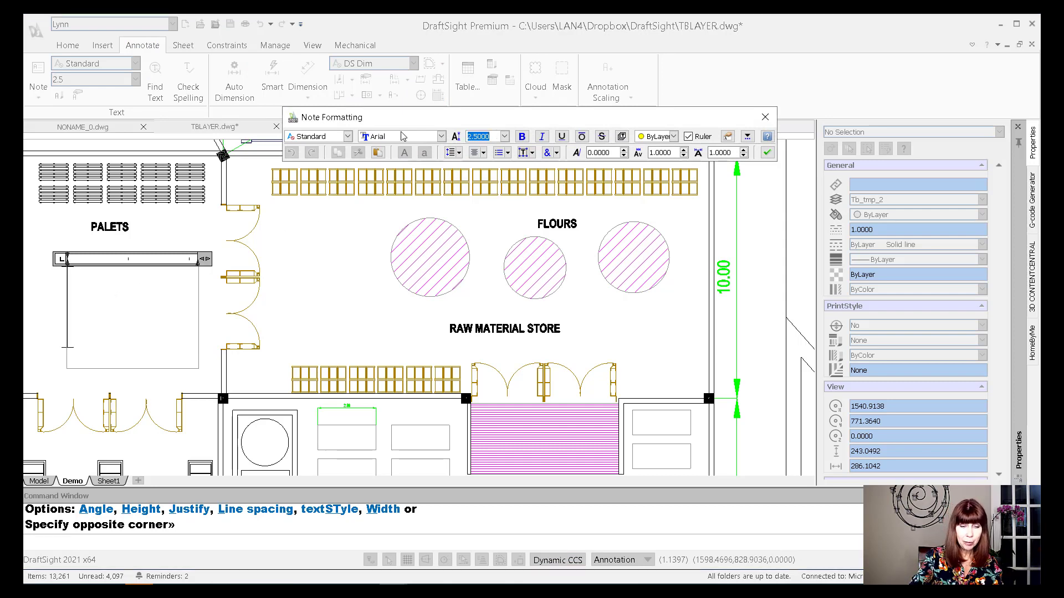
text(0.5)
key(Return)
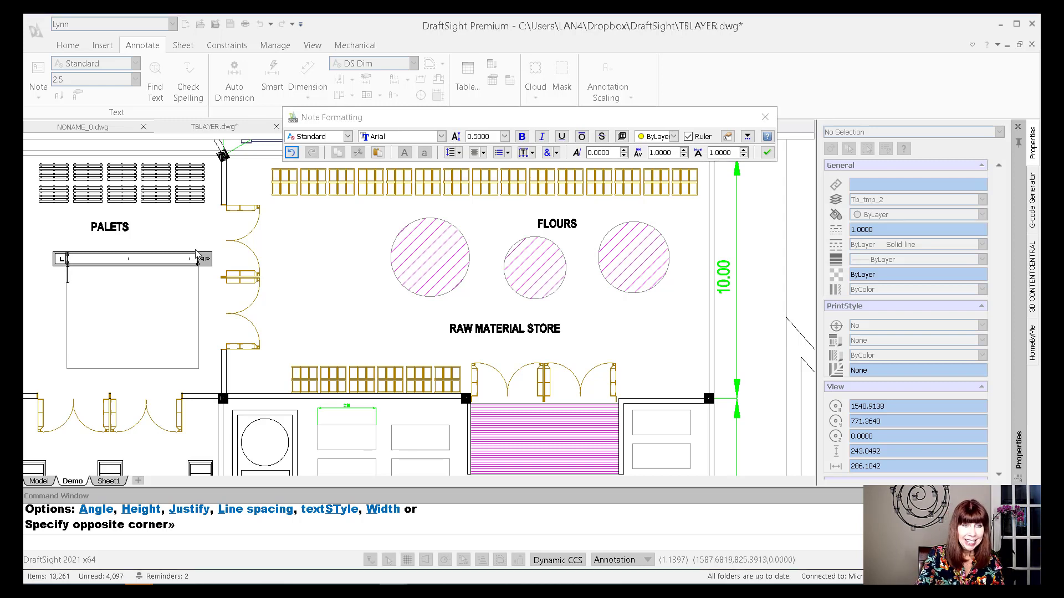
text(TBLAYER)
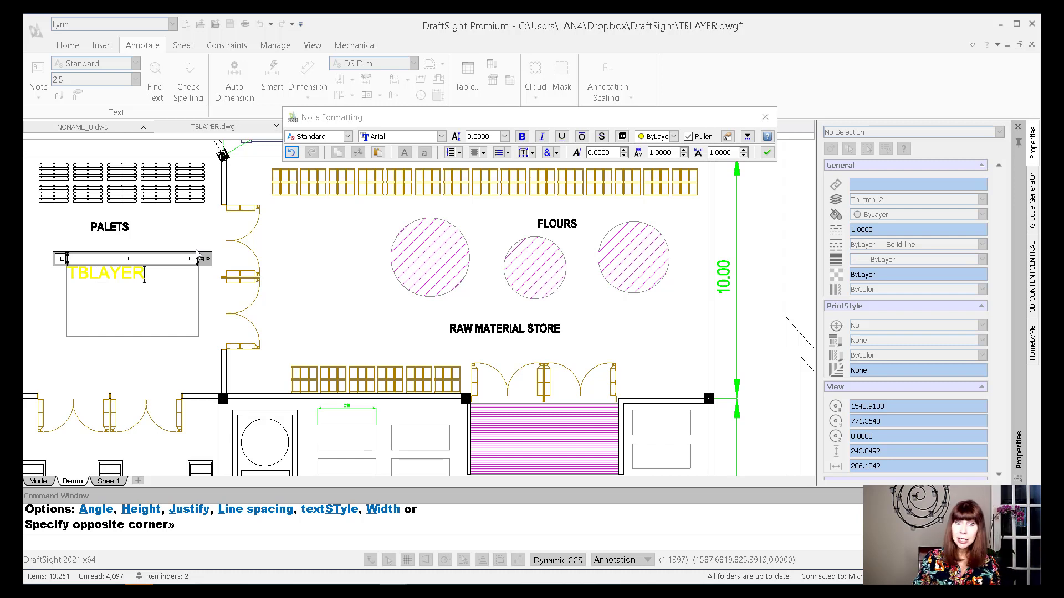
click(318, 228)
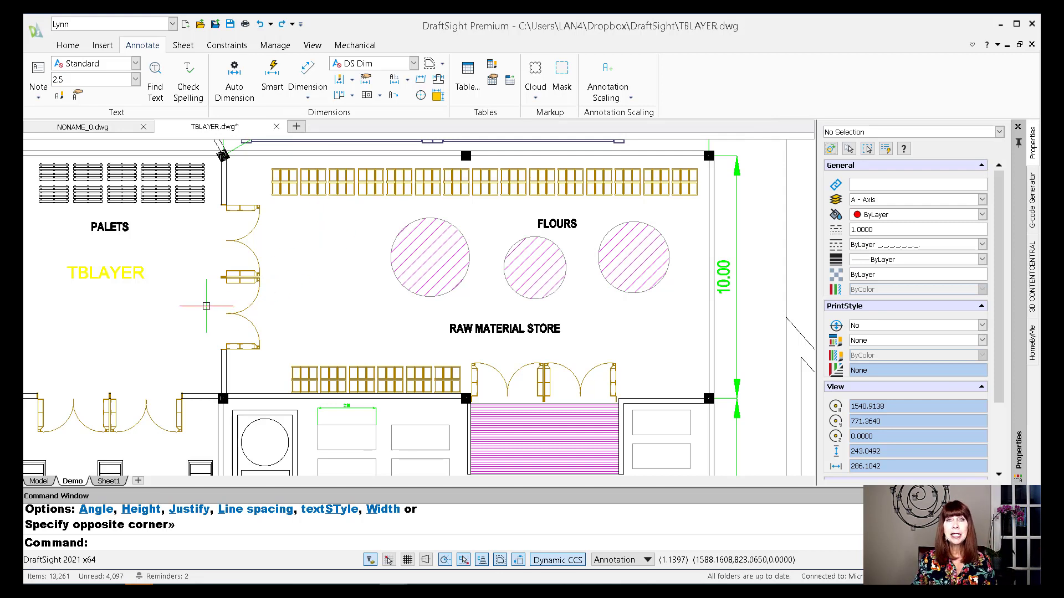
click(105, 273)
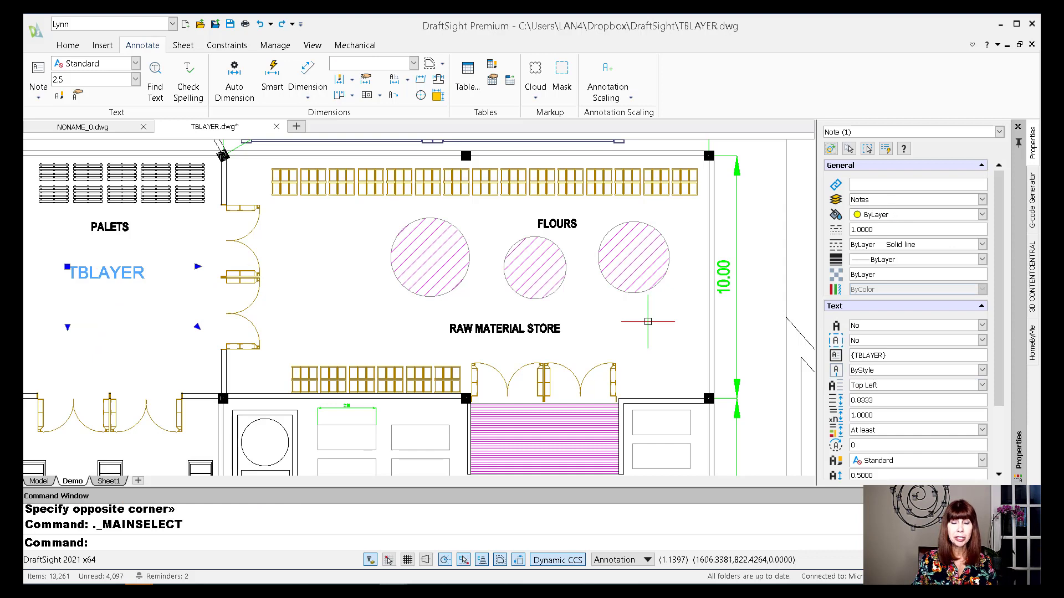
key(Escape)
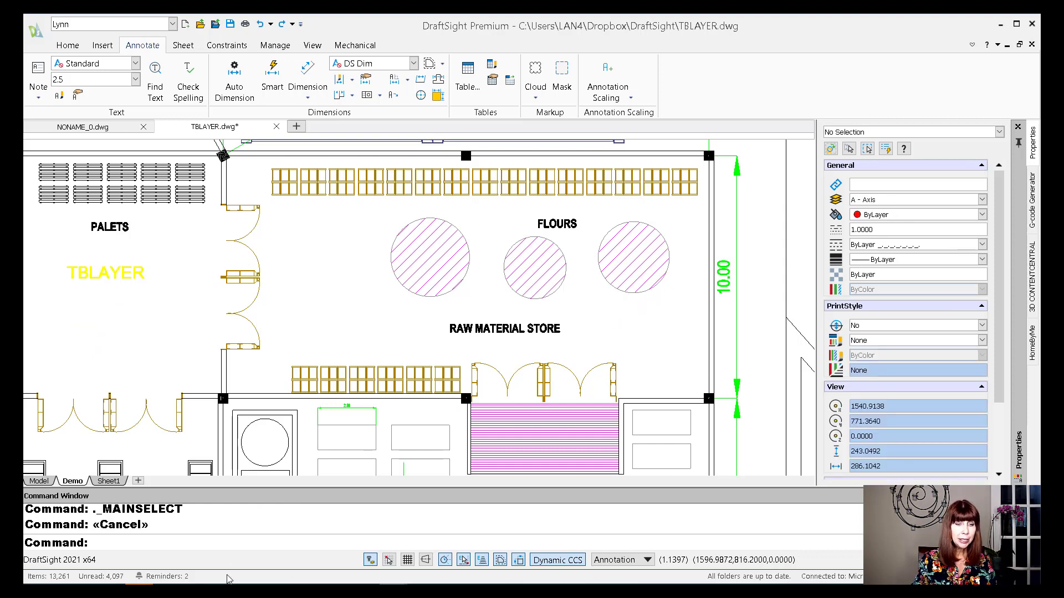
- Create a rectangular viewport about 238 wide and 118 high near the middle of Sheet1, and check its layer in the properties
click(108, 481)
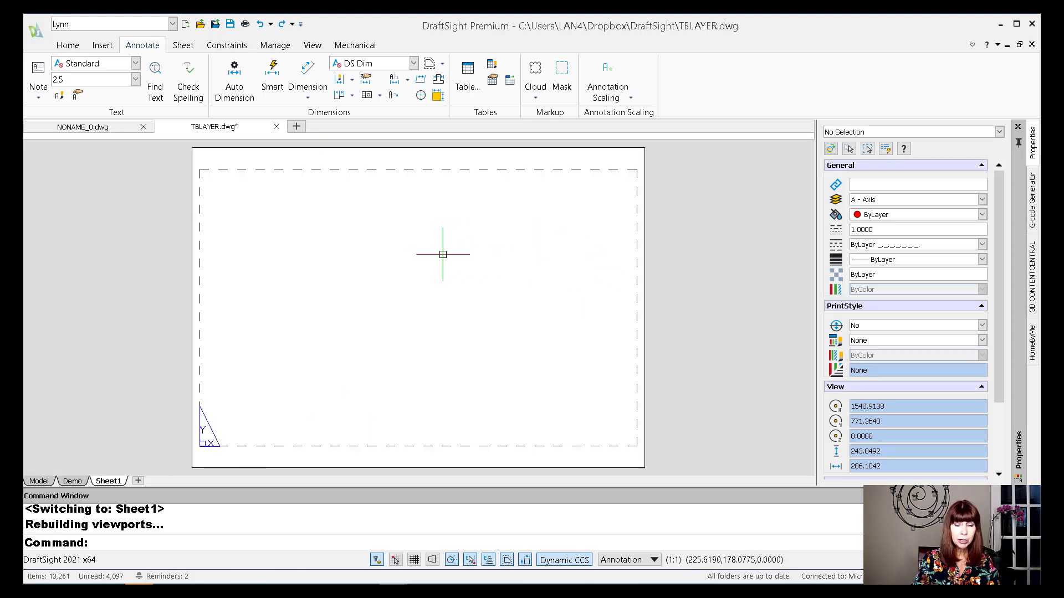
text(mv)
key(Return)
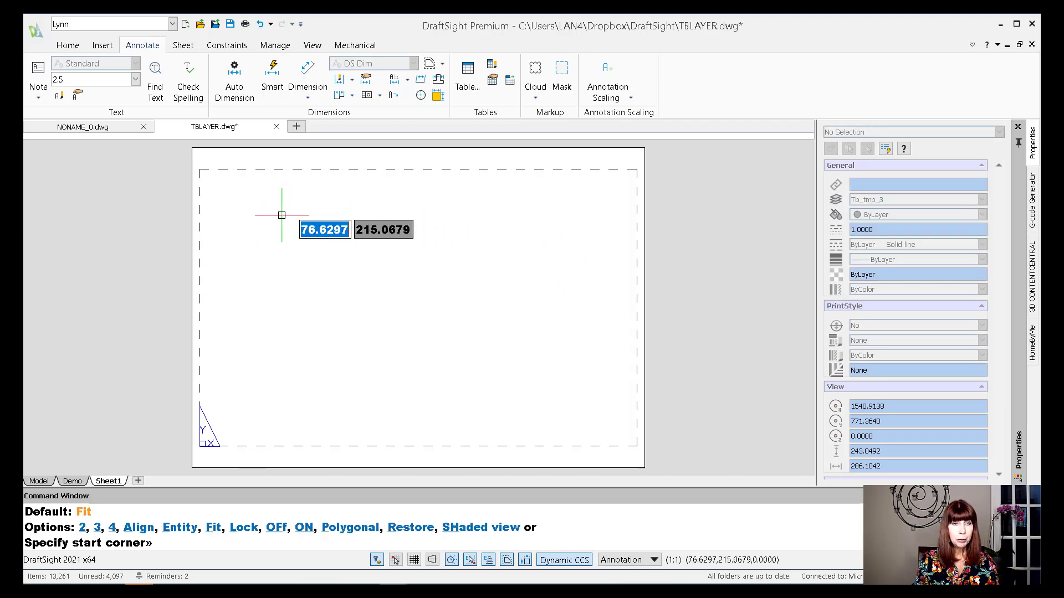
click(263, 224)
click(521, 351)
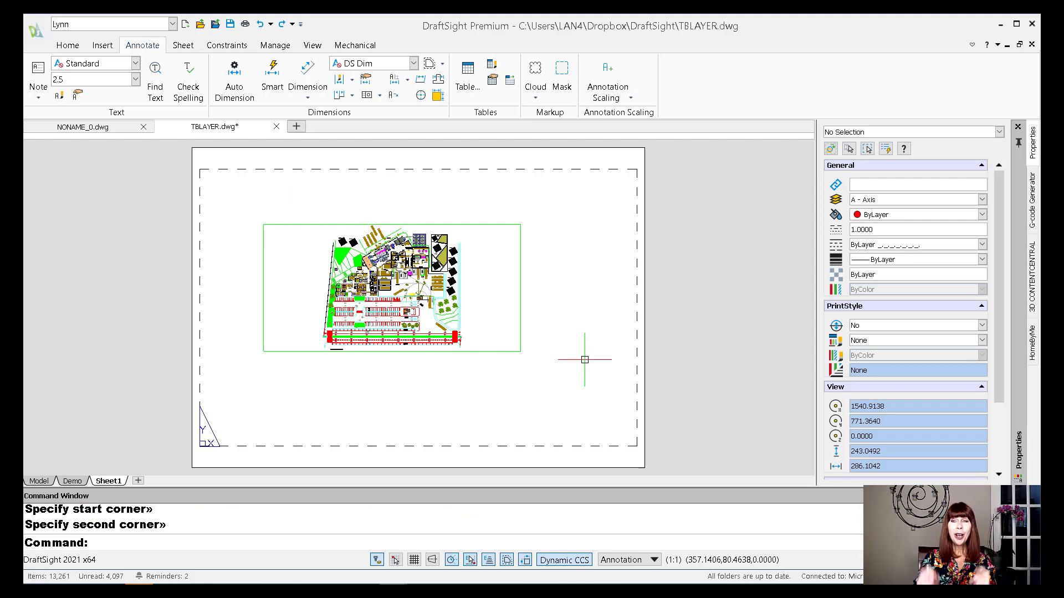
click(519, 305)
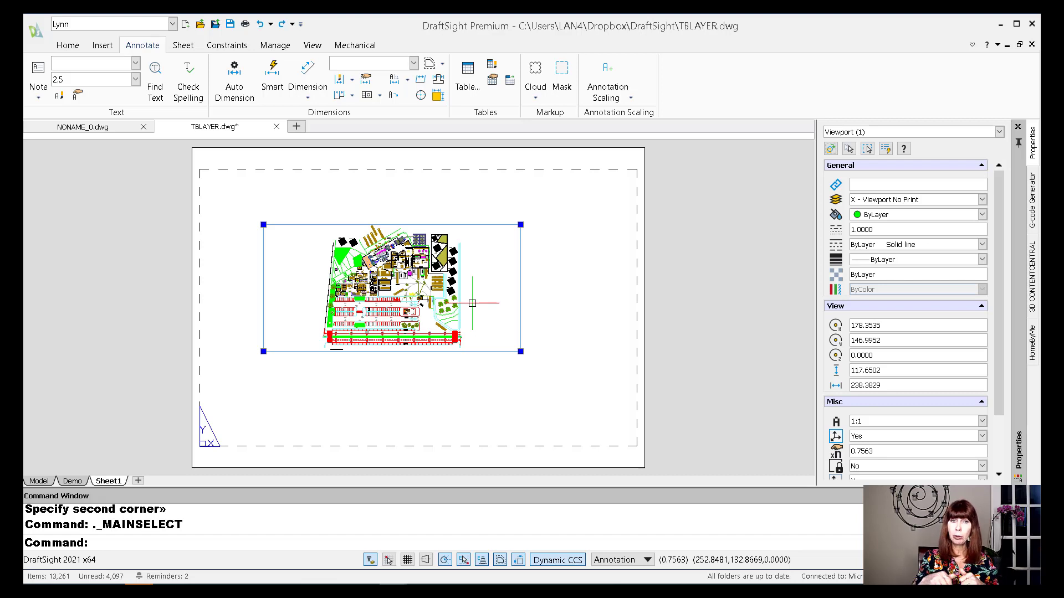
key(Escape)
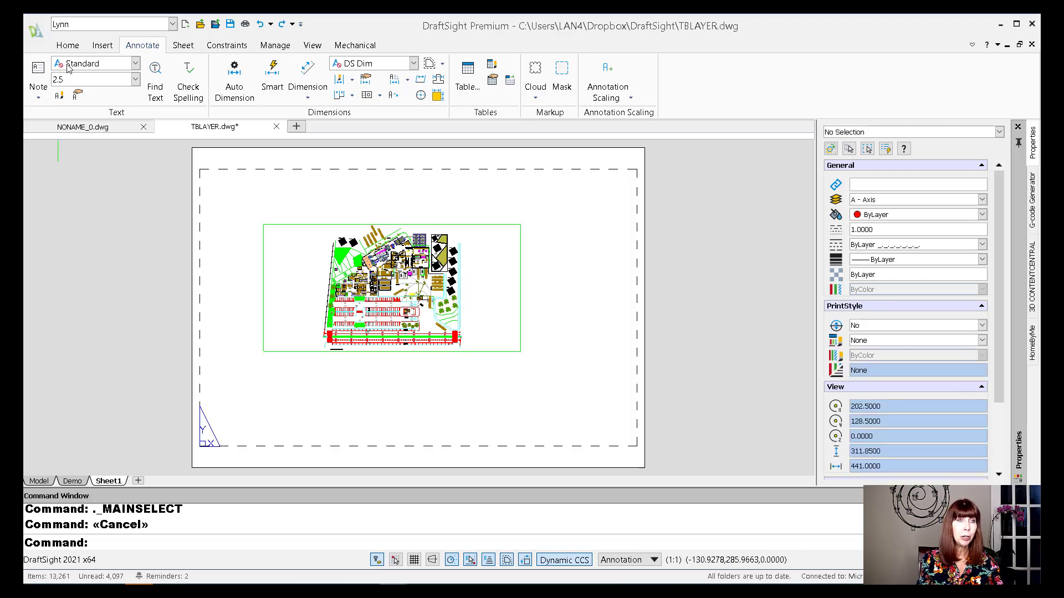
- Bring up the layer controls to examine the active layer
click(68, 45)
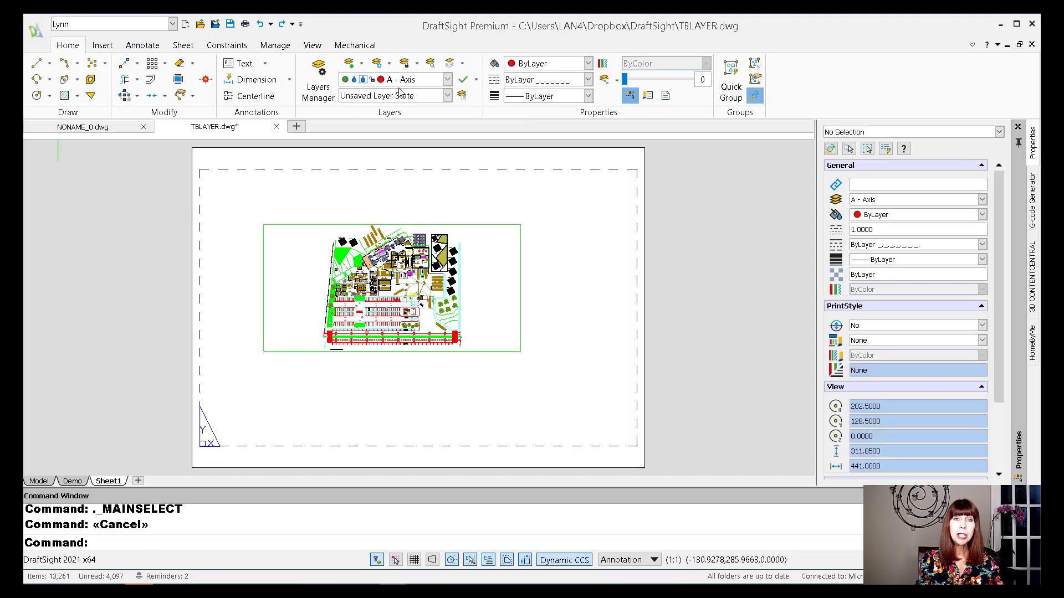